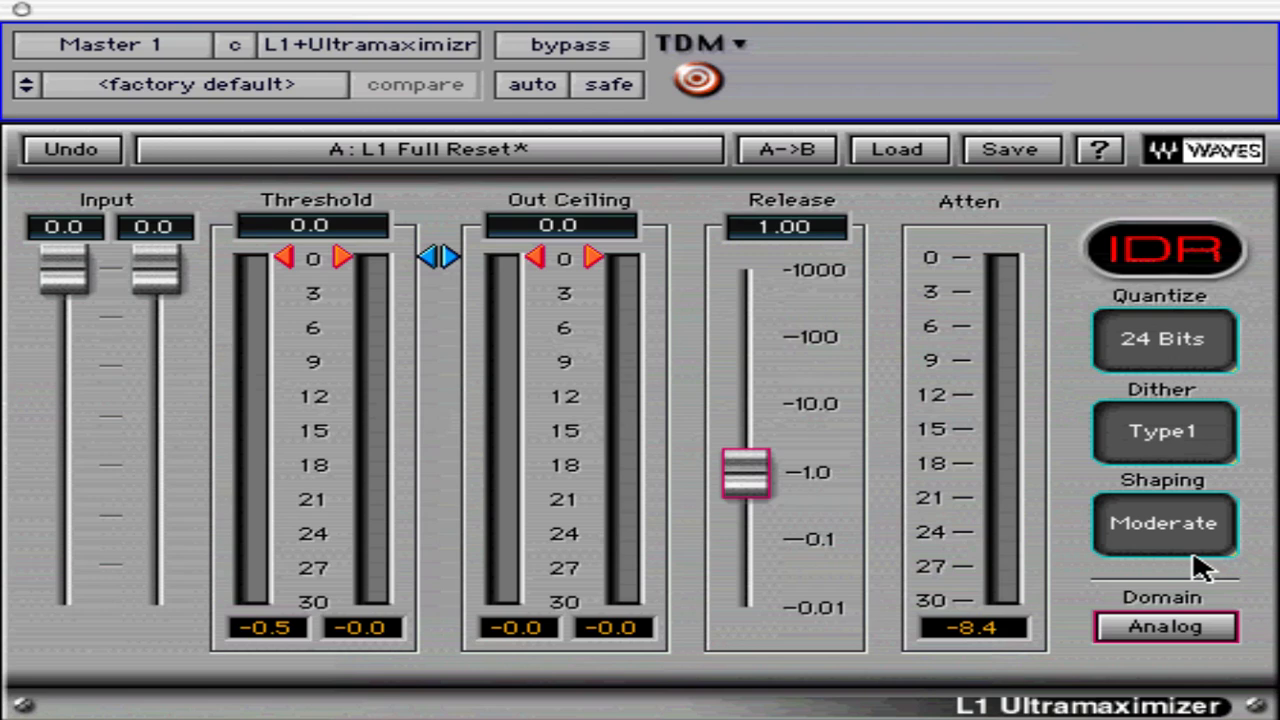
left_click(1163, 352)
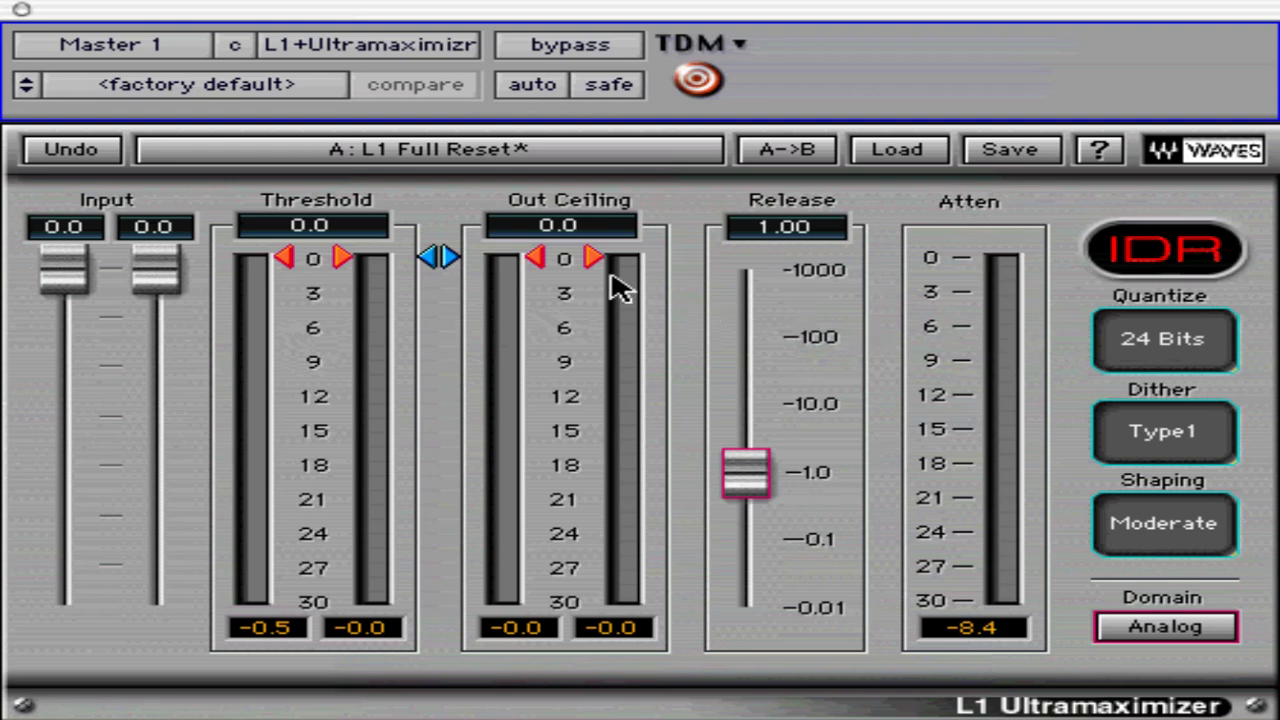
mouse_move(565, 268)
left_mouse_down()
mouse_move(554, 314)
mouse_move(562, 258)
left_mouse_up()
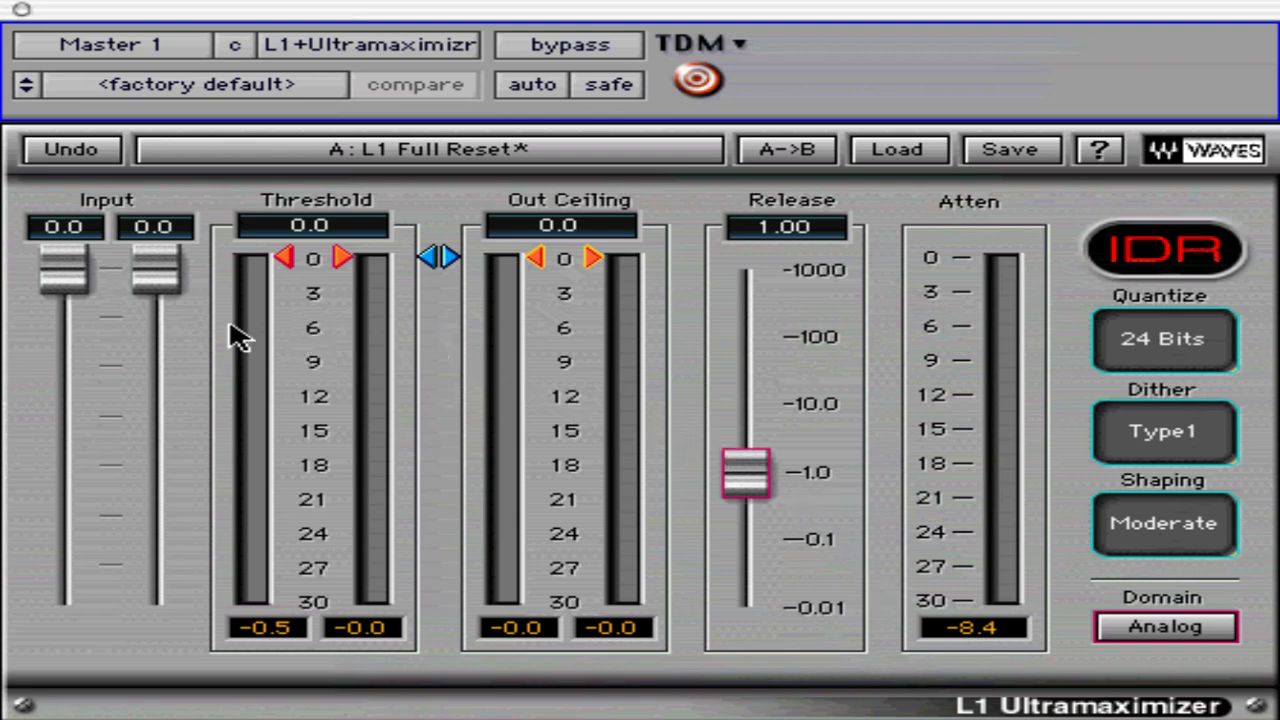
- Start playback and try out both input faders, leaving the input levels at 0.0
mouse_move(157, 277)
left_mouse_down()
mouse_move(160, 308)
mouse_move(138, 330)
mouse_move(143, 276)
left_mouse_up()
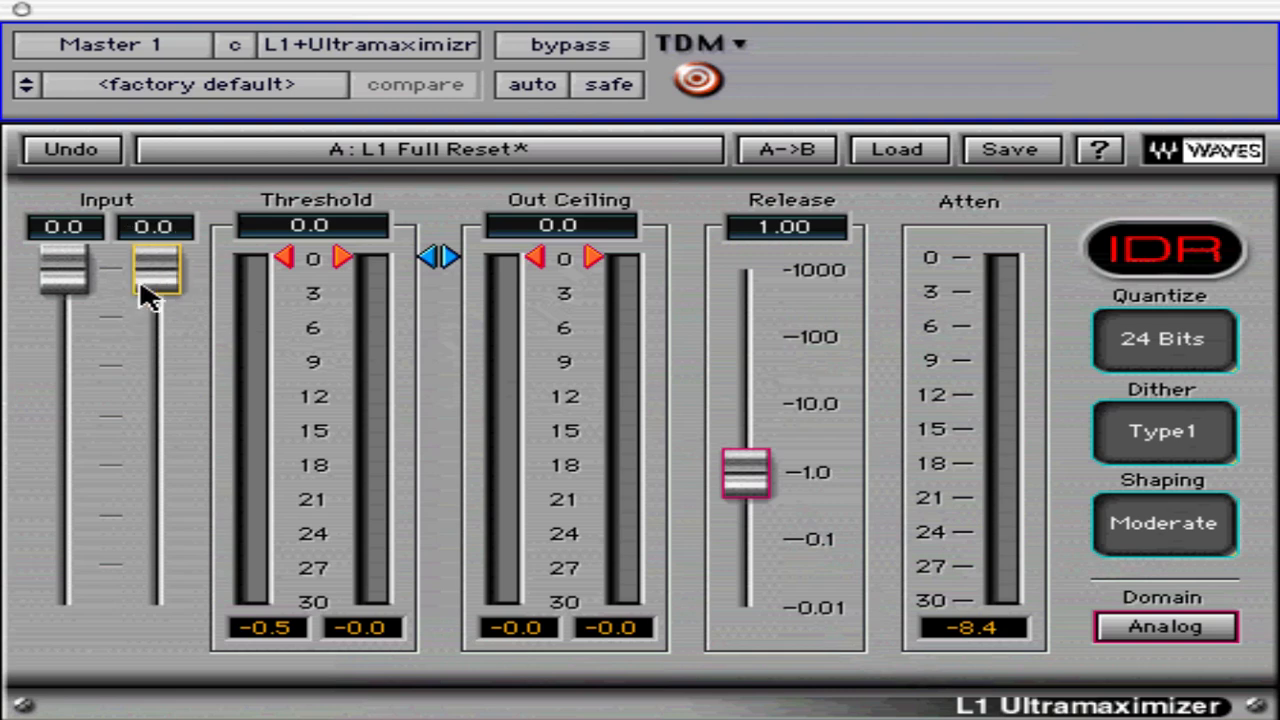
key("space")
left_click_drag(57, 279, 157, 266)
left_click(63, 271)
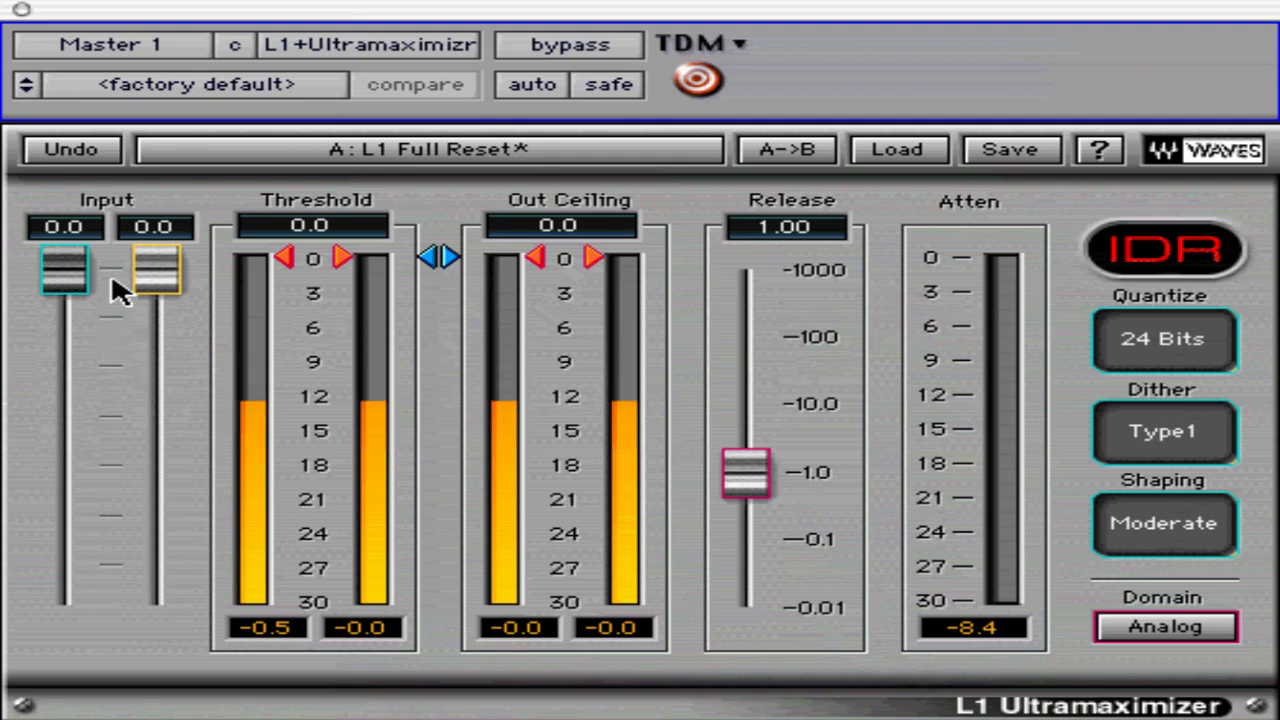
left_click_drag(120, 286, 30, 363)
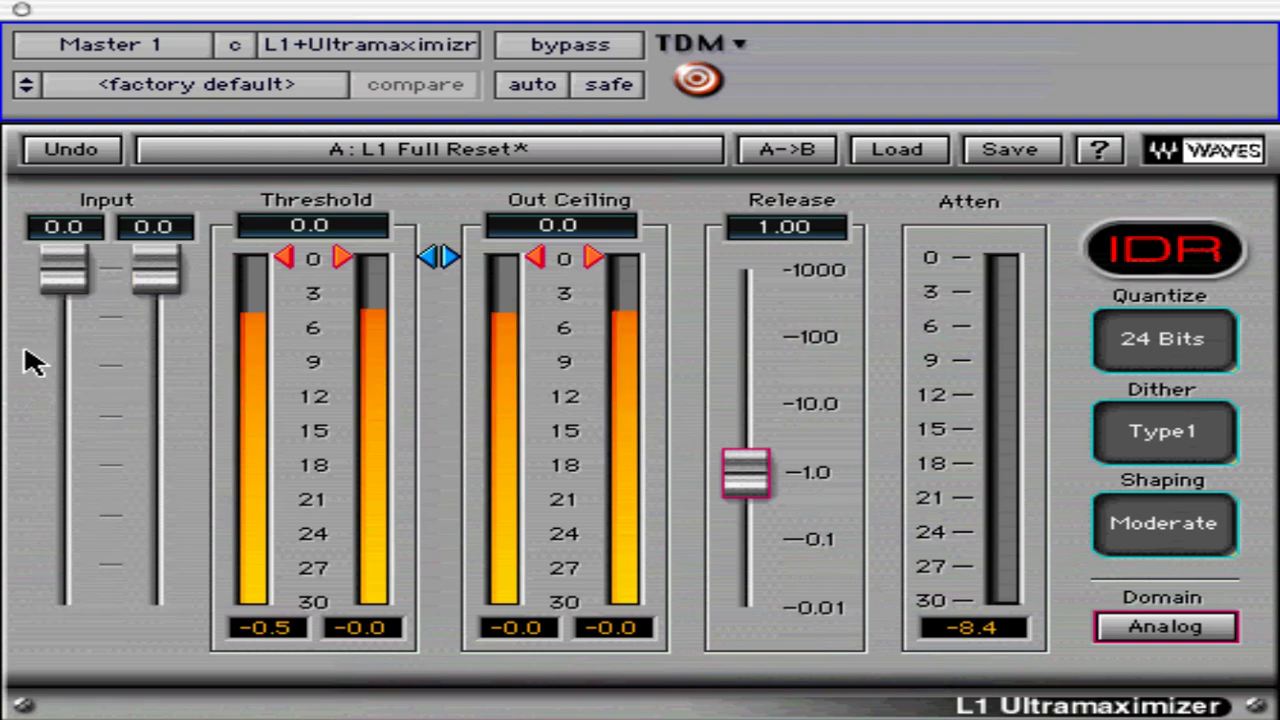
left_click_drag(66, 272, 83, 229)
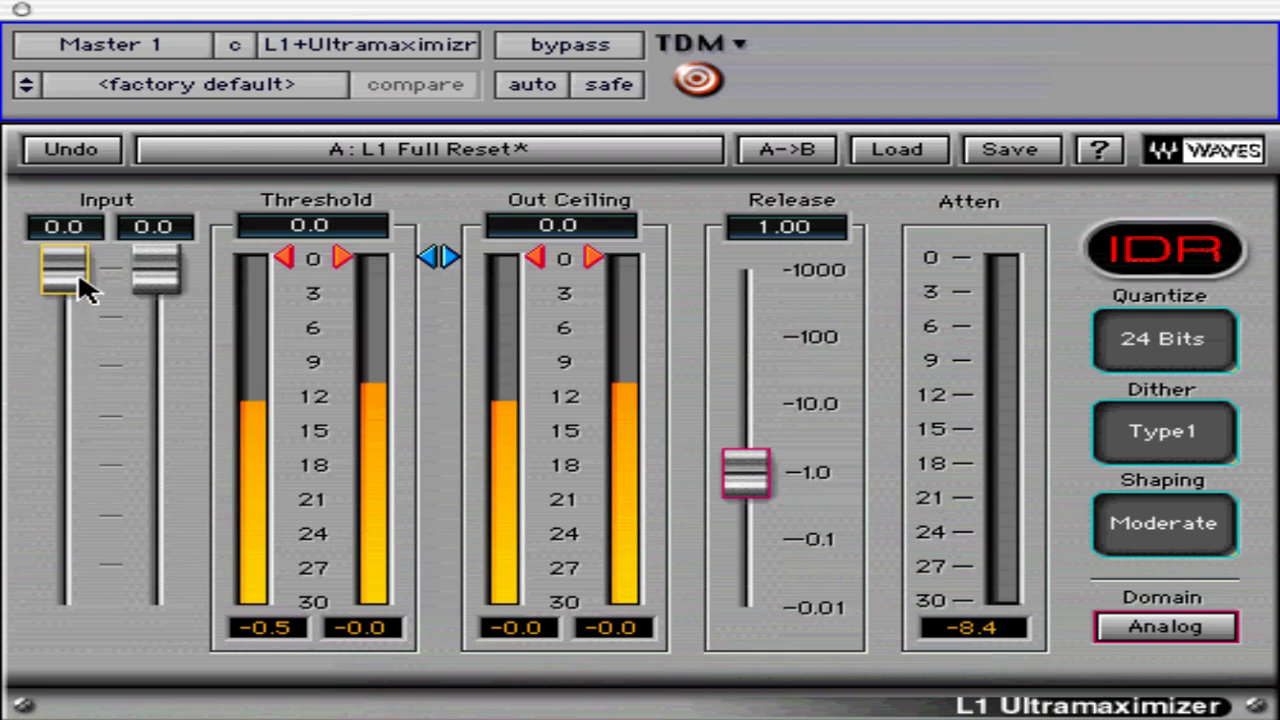
- Try several threshold levels during playback, enter -4.0, and readjust the threshold to -4.7
left_click_drag(311, 262, 275, 482)
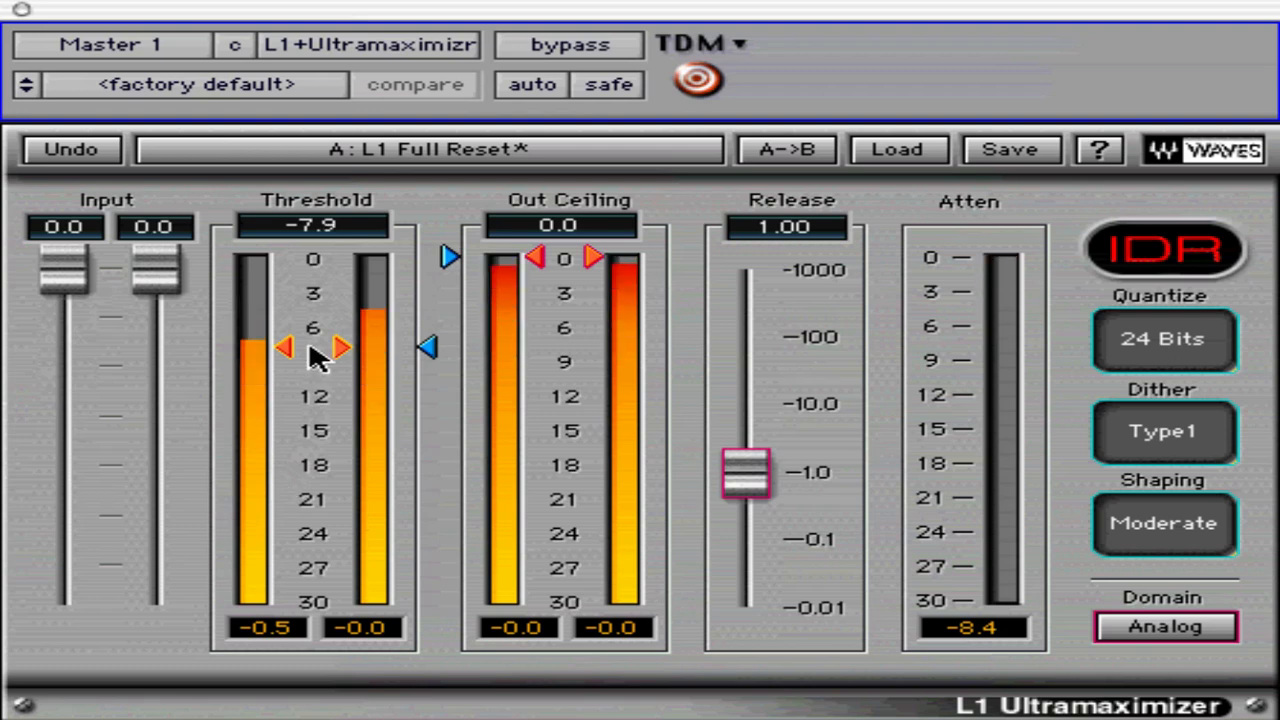
left_click_drag(300, 353, 290, 325)
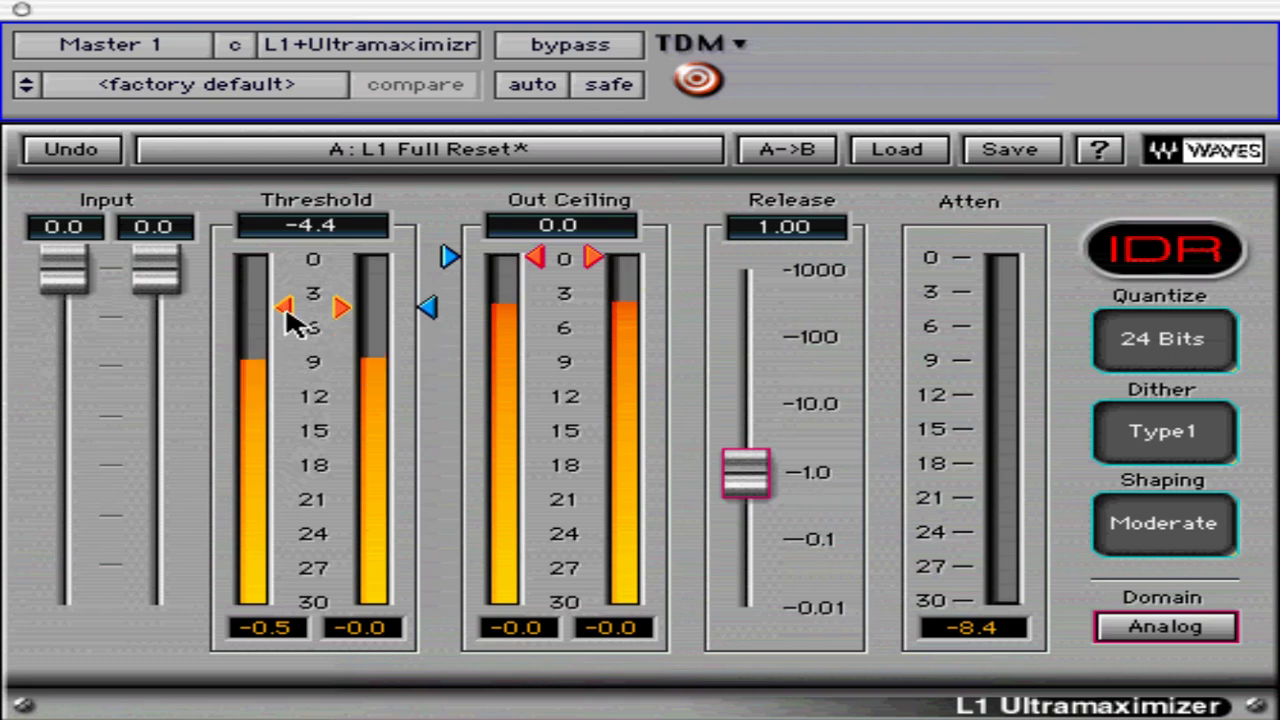
left_click_drag(318, 230, 320, 177)
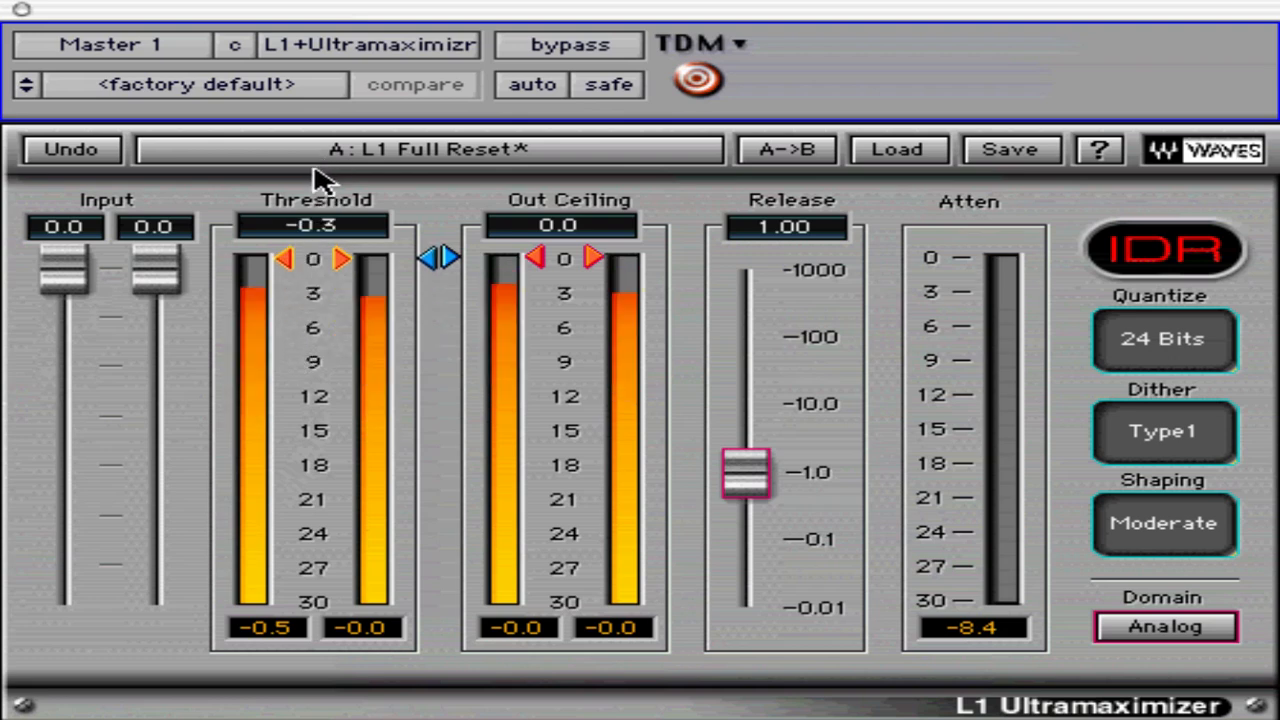
left_click(317, 230)
type("-4")
key("Return")
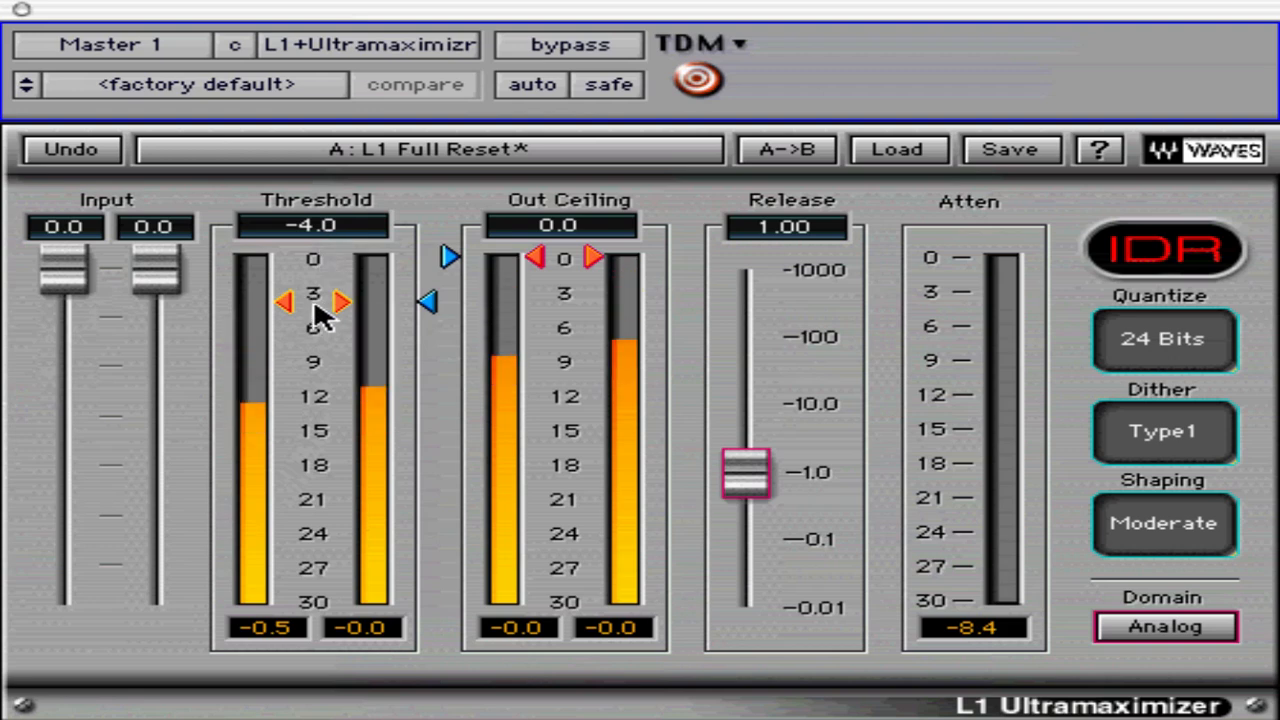
left_click_drag(312, 298, 294, 374)
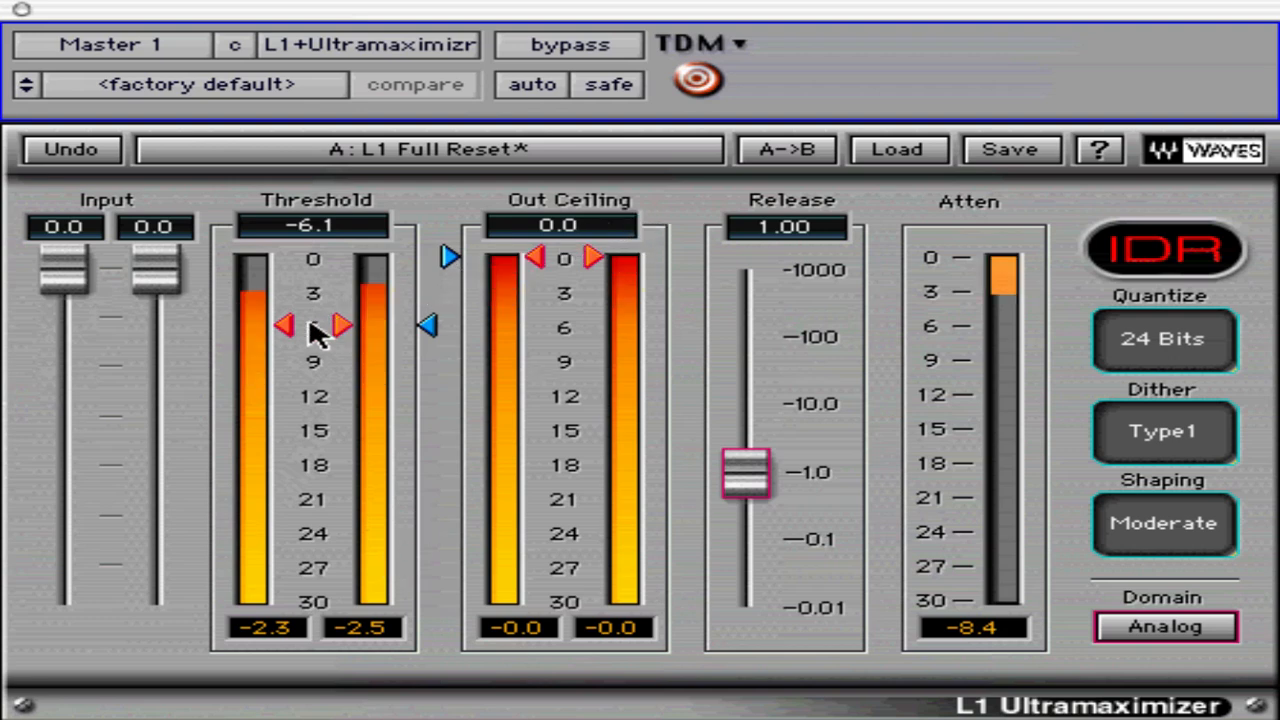
left_click_drag(314, 329, 293, 300)
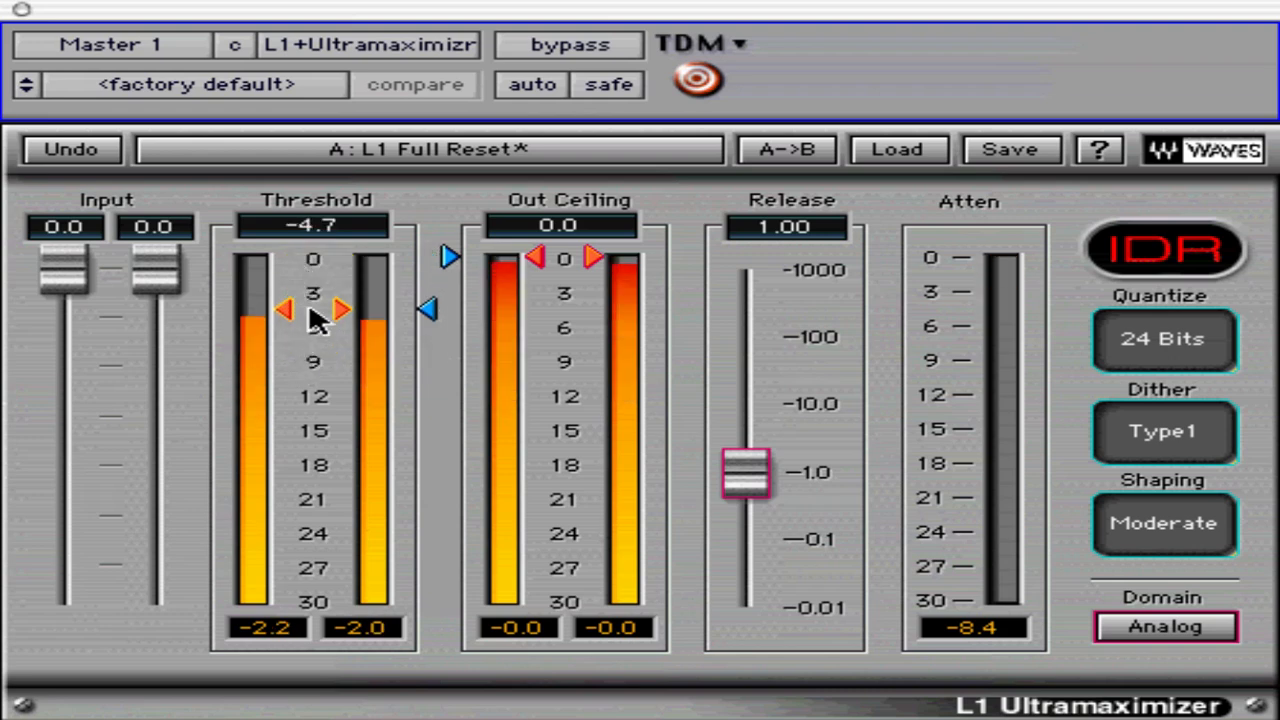
- Set the output ceiling to -0.1 and sweep the release time upward before setting it to 4.27
left_click_drag(563, 260, 491, 177)
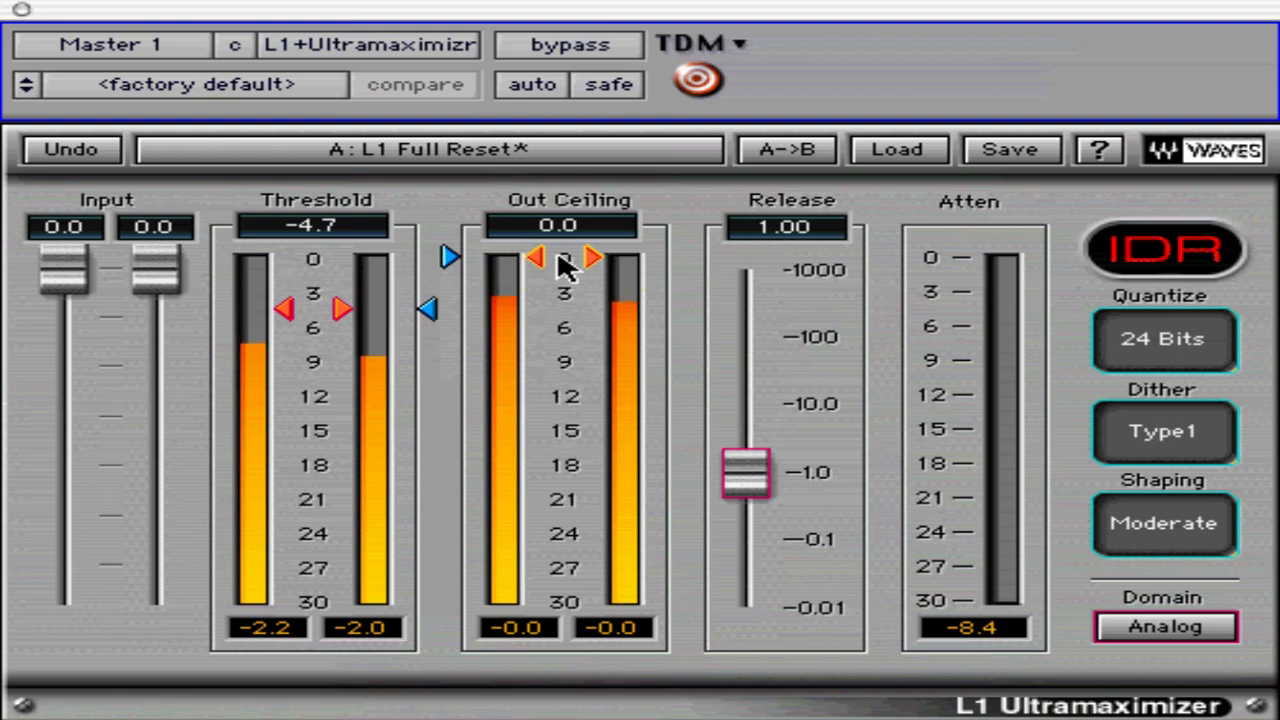
left_click_drag(563, 268, 564, 286)
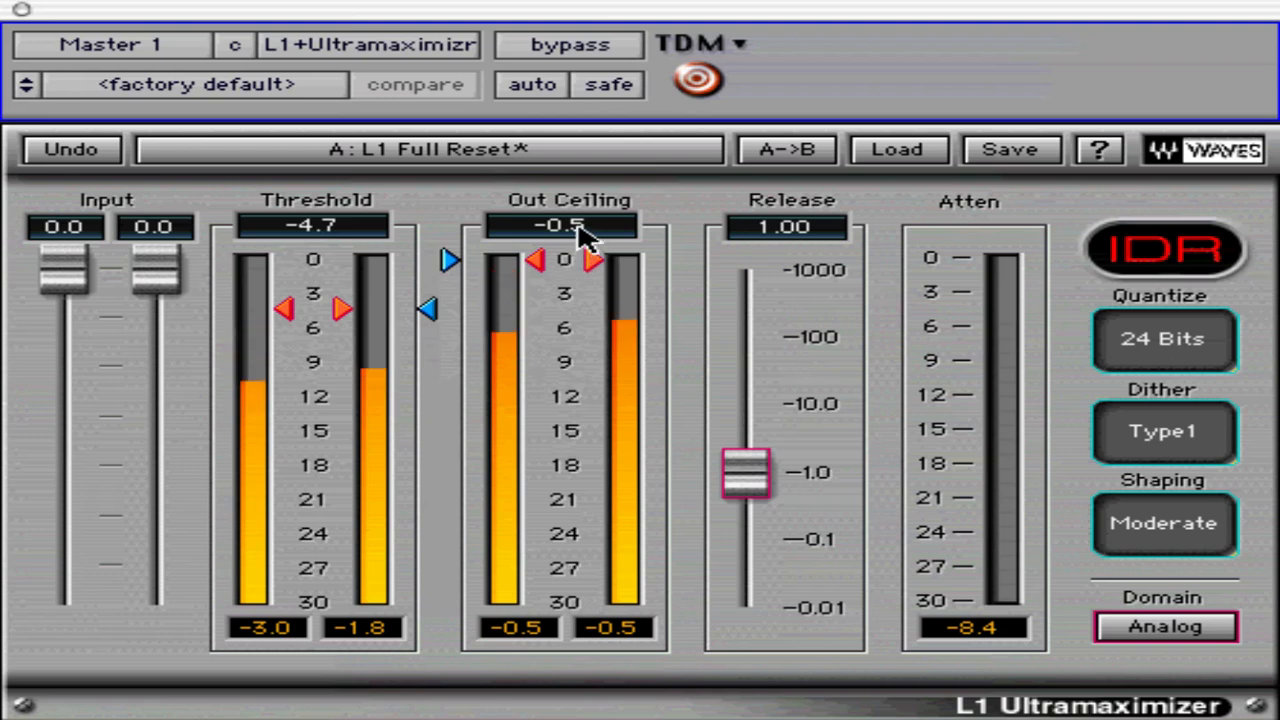
left_click_drag(582, 234, 571, 191)
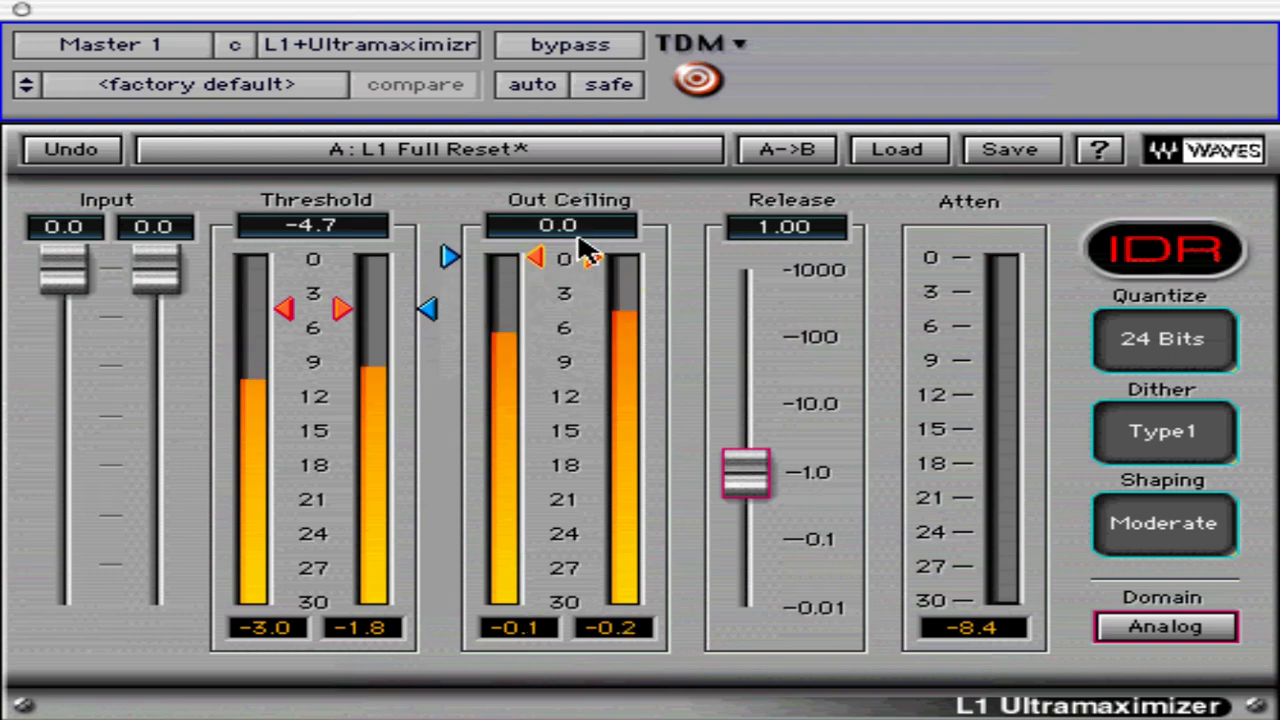
left_click_drag(590, 250, 594, 271)
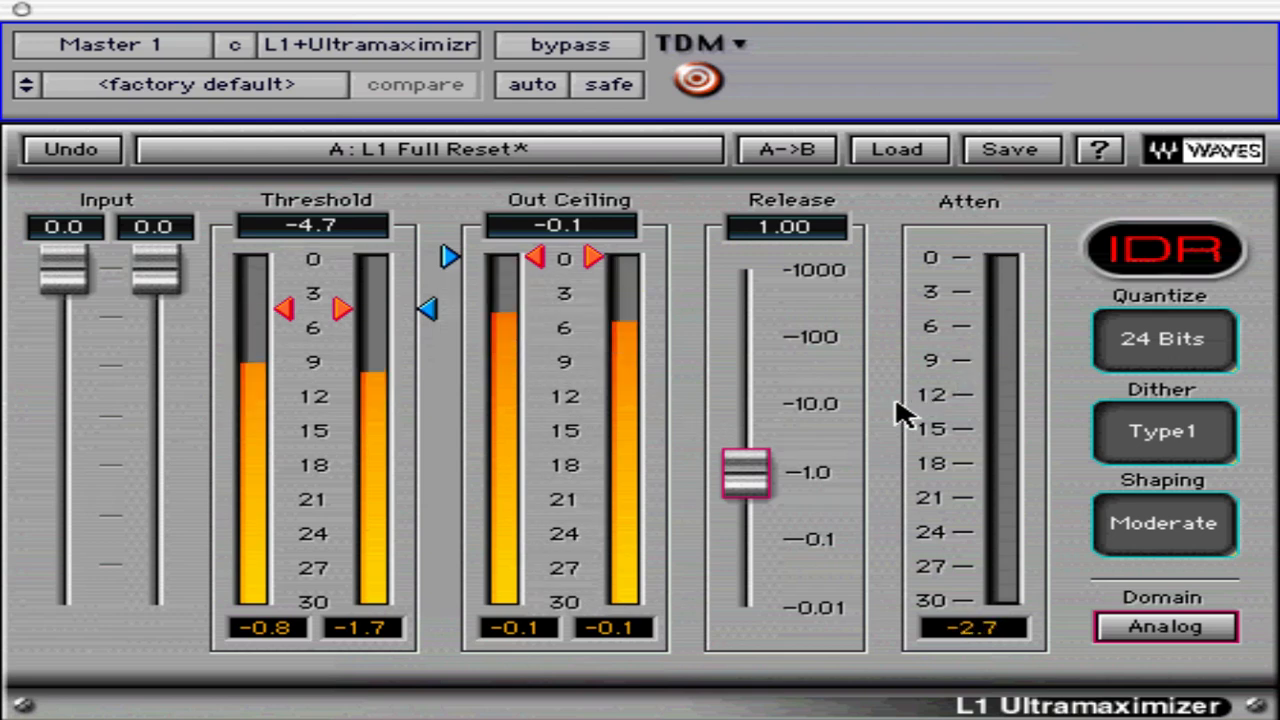
left_click_drag(749, 466, 791, 266)
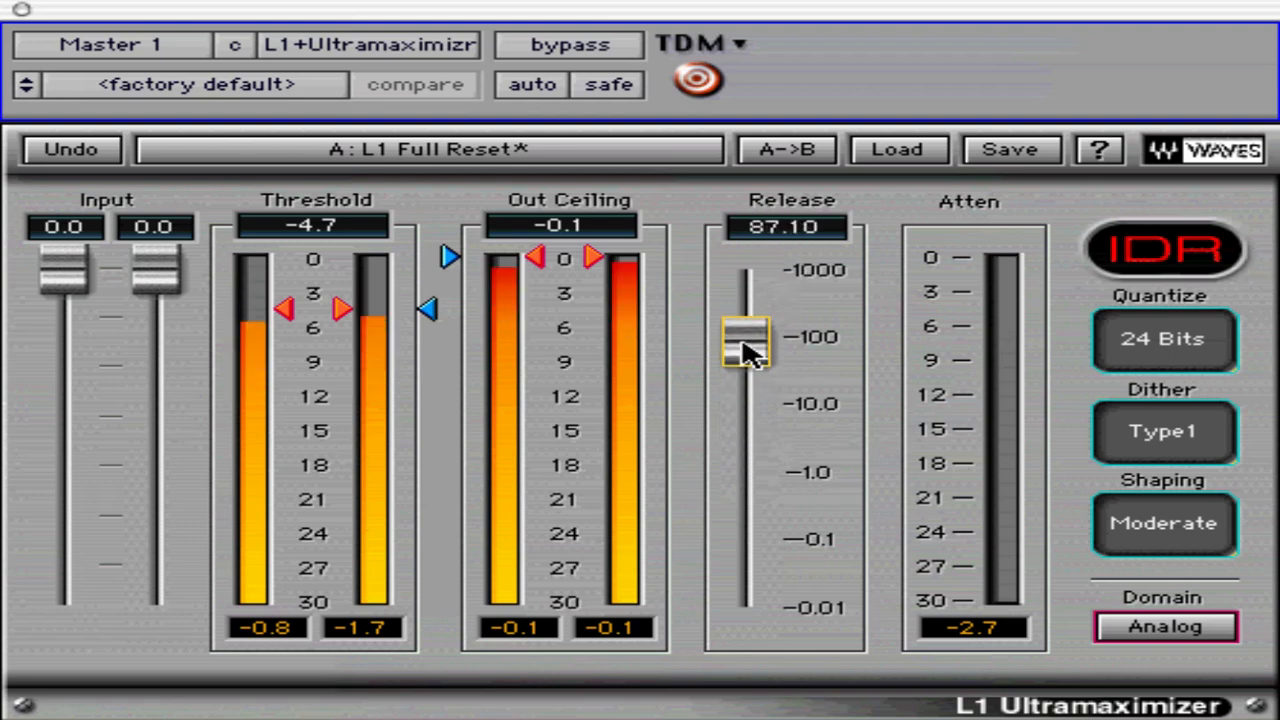
left_click_drag(752, 352, 731, 503)
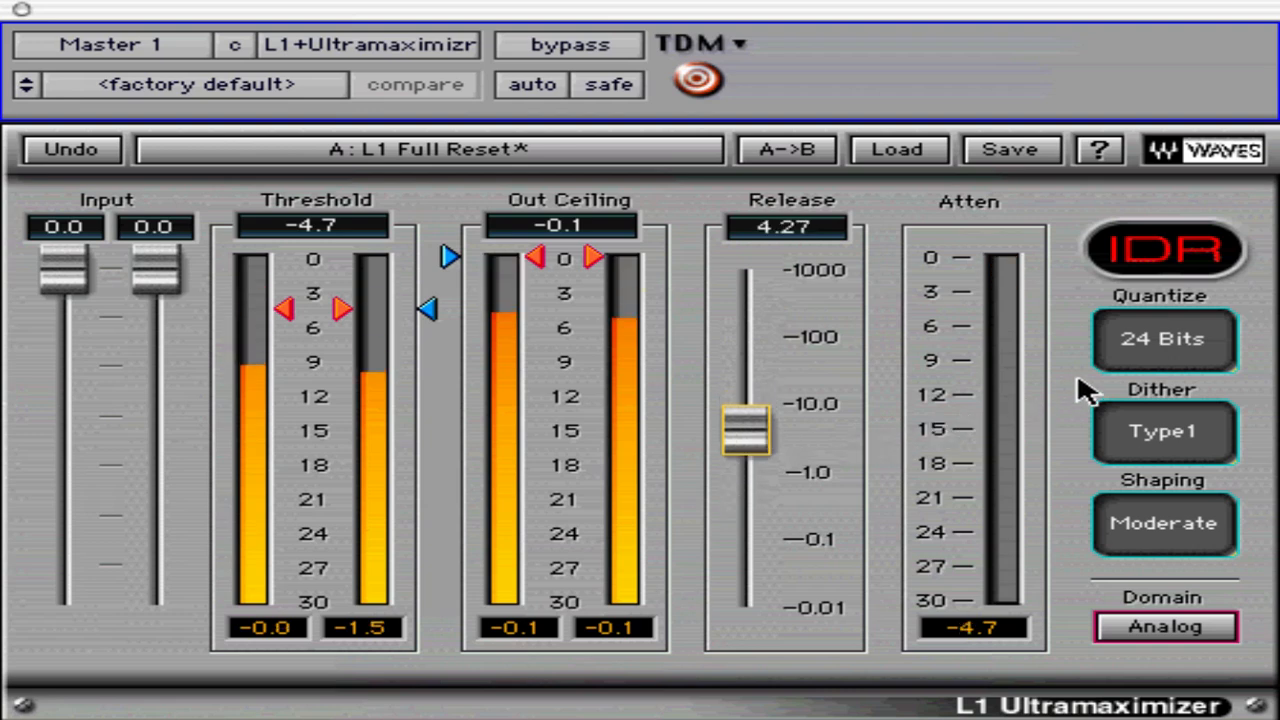
- Cycle the quantize setting through 20, 12 and 8 bits and return it to 24 bits
left_click(1175, 340)
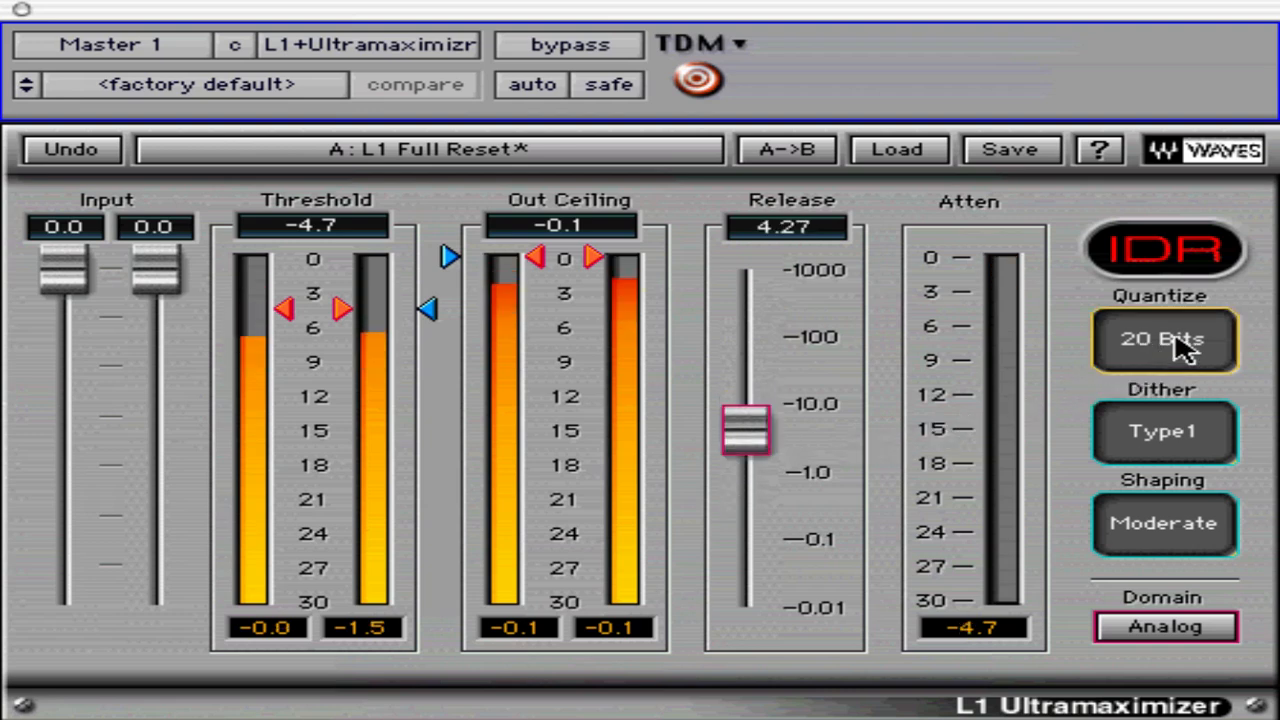
left_click(1183, 345)
left_click(1183, 345)
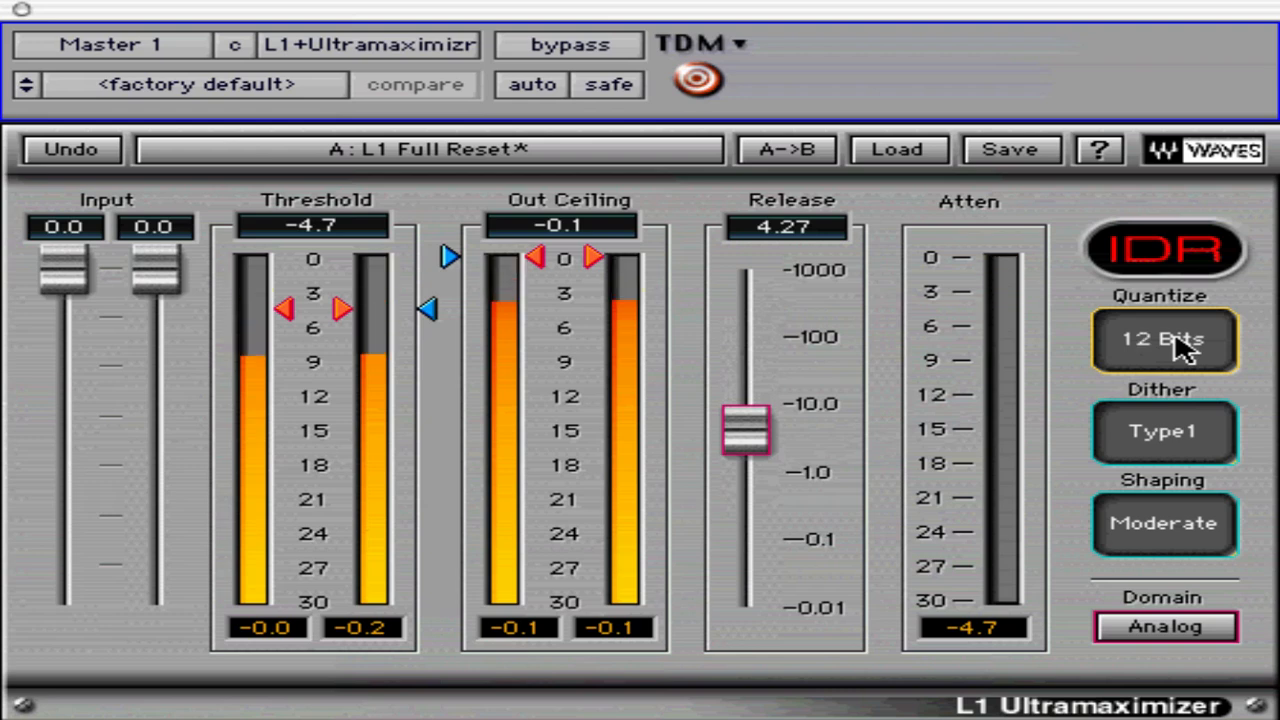
left_click(1183, 345)
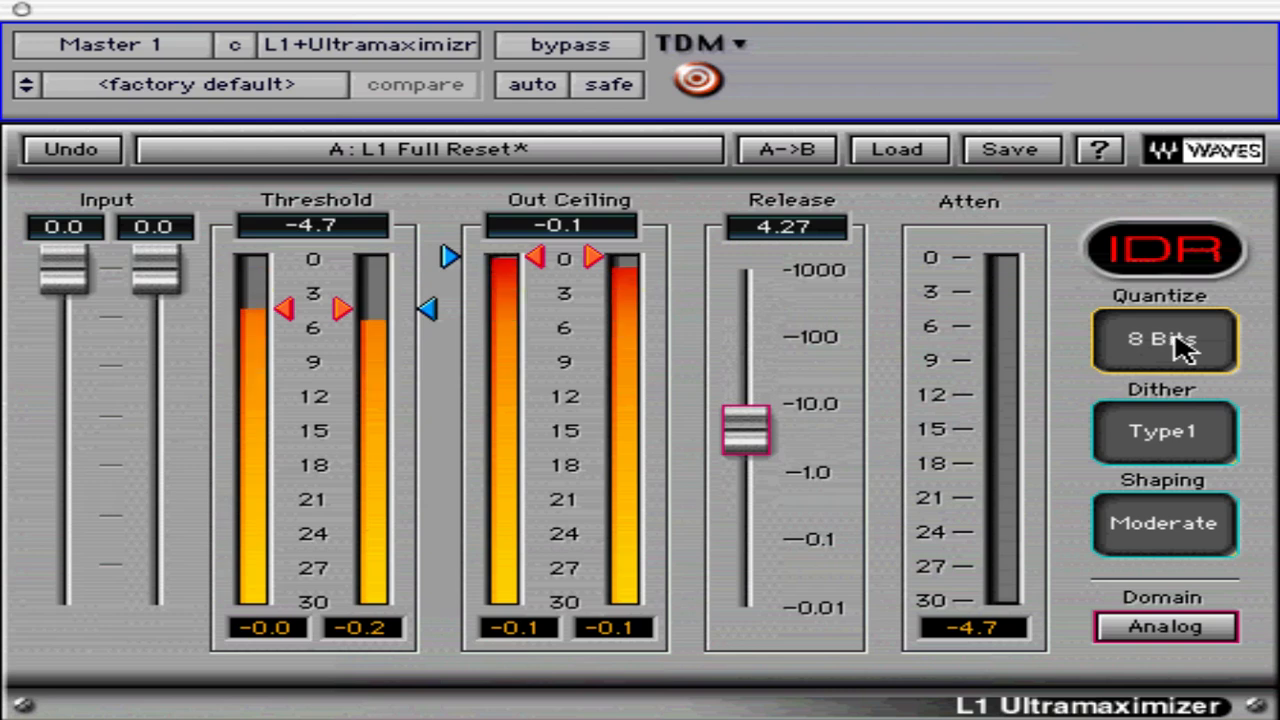
left_click(1183, 345)
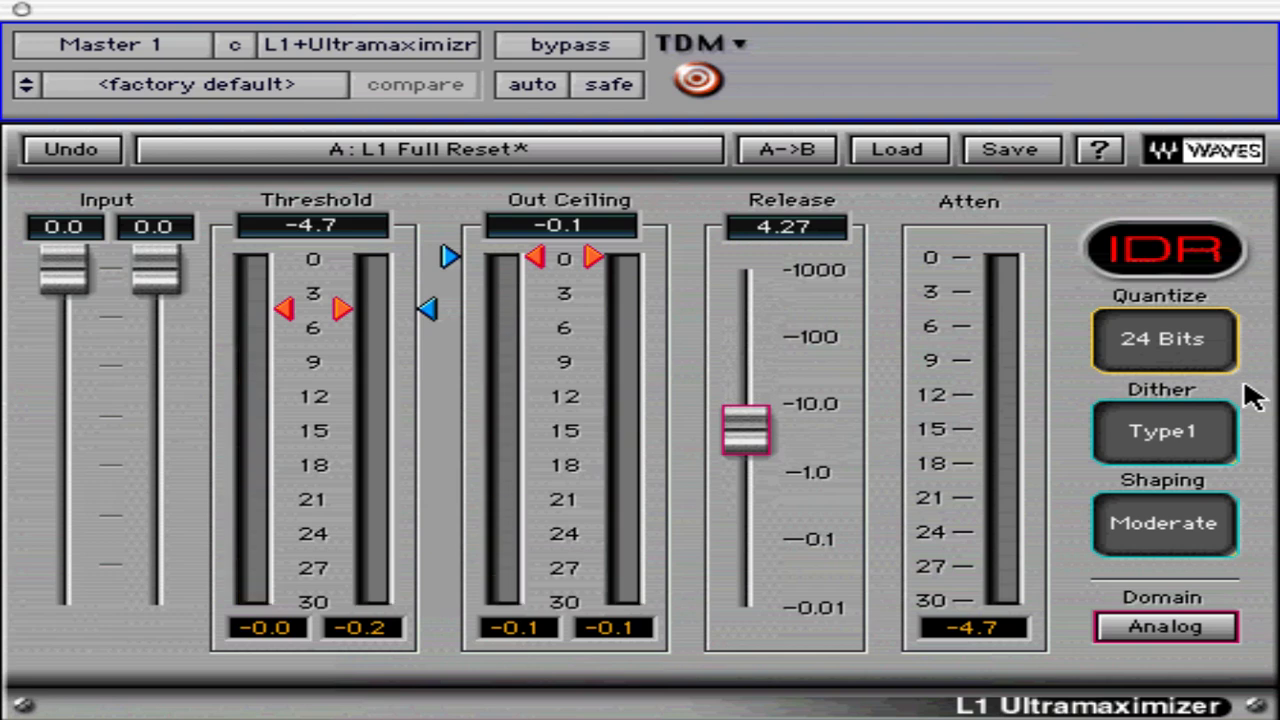
- Cycle through the dither options, including None, and set the dither to Type2
left_click(1207, 440)
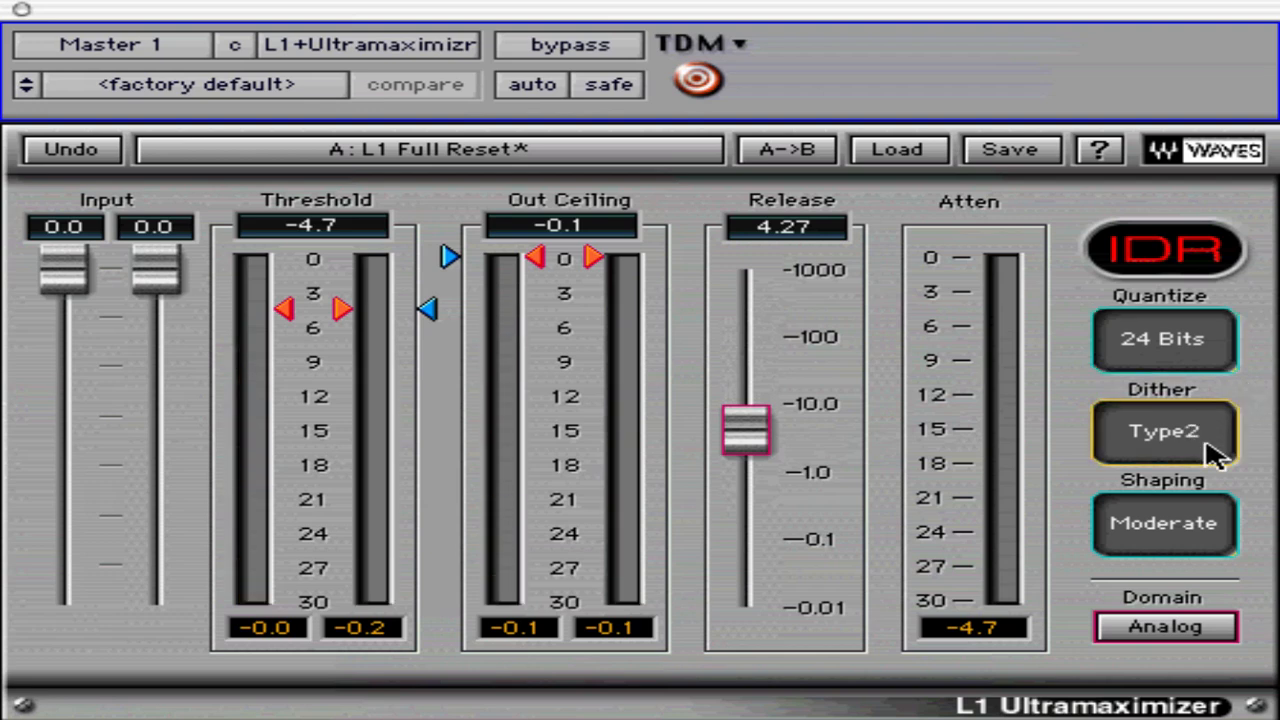
left_click(1222, 460)
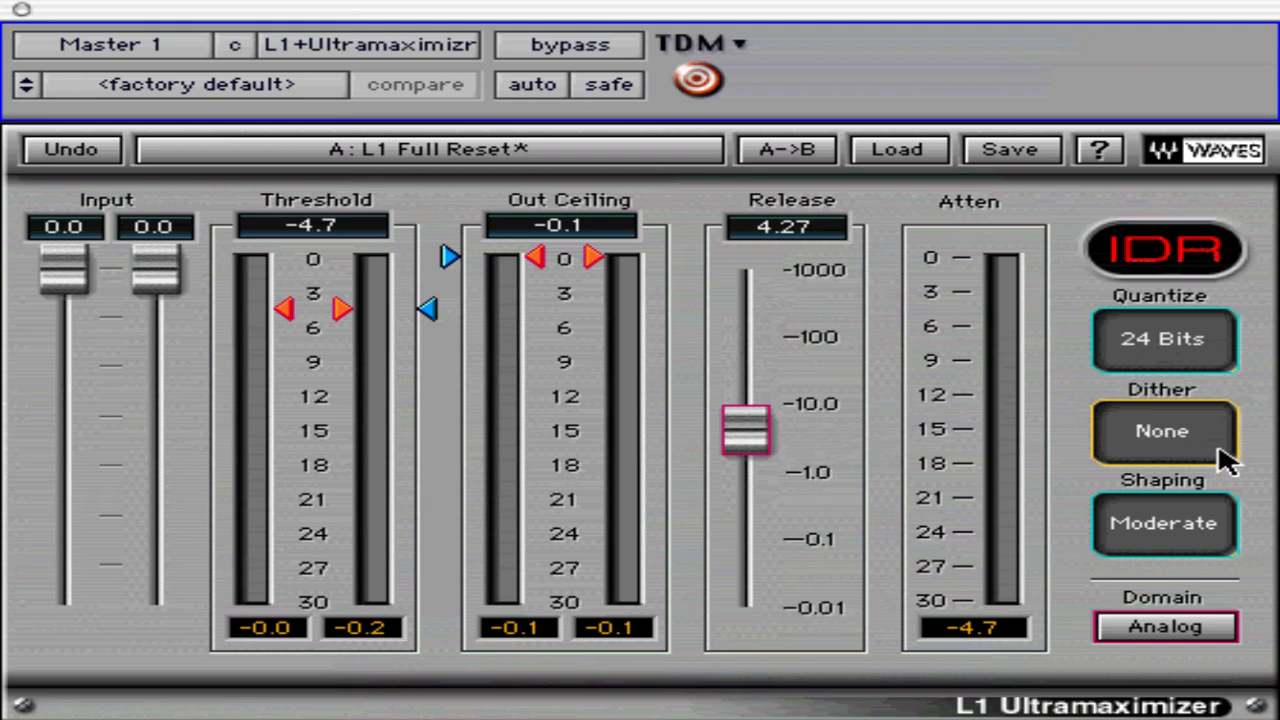
left_click(1222, 460)
left_click(1227, 462)
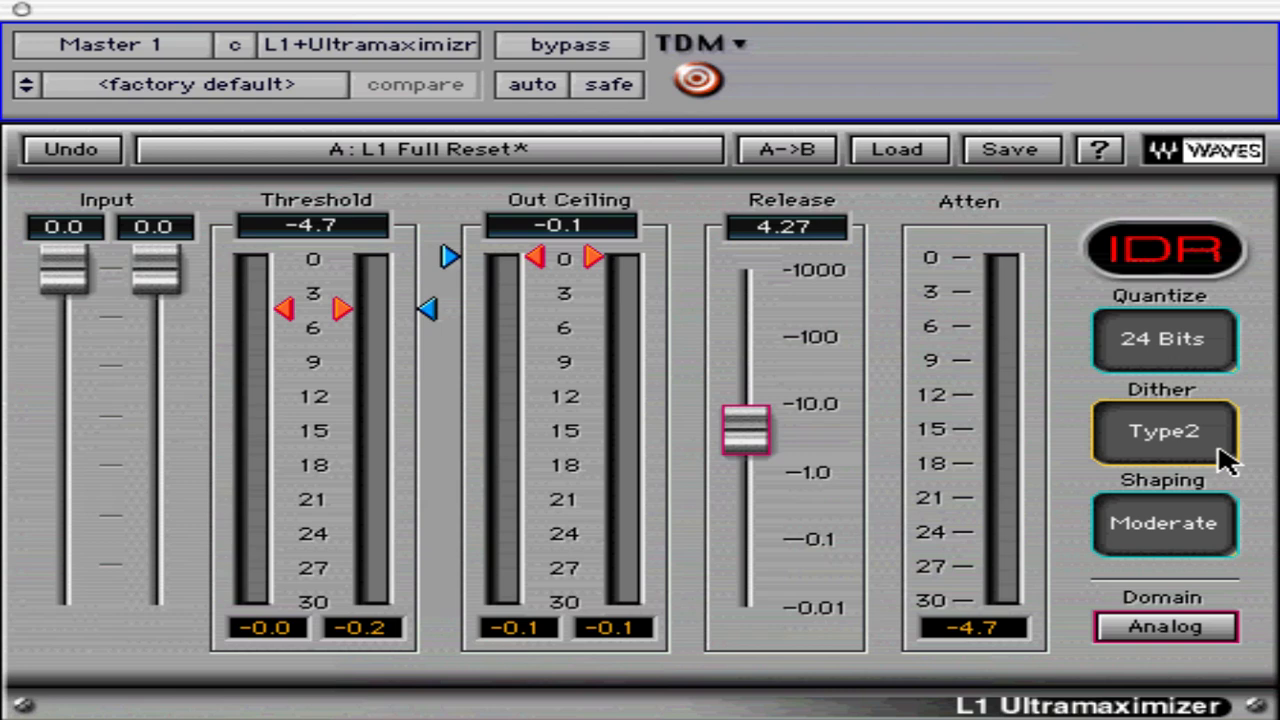
- Cycle through the noise shaping options, including Normal and Moderate, and set the shaping to Ultra
left_click(1222, 553)
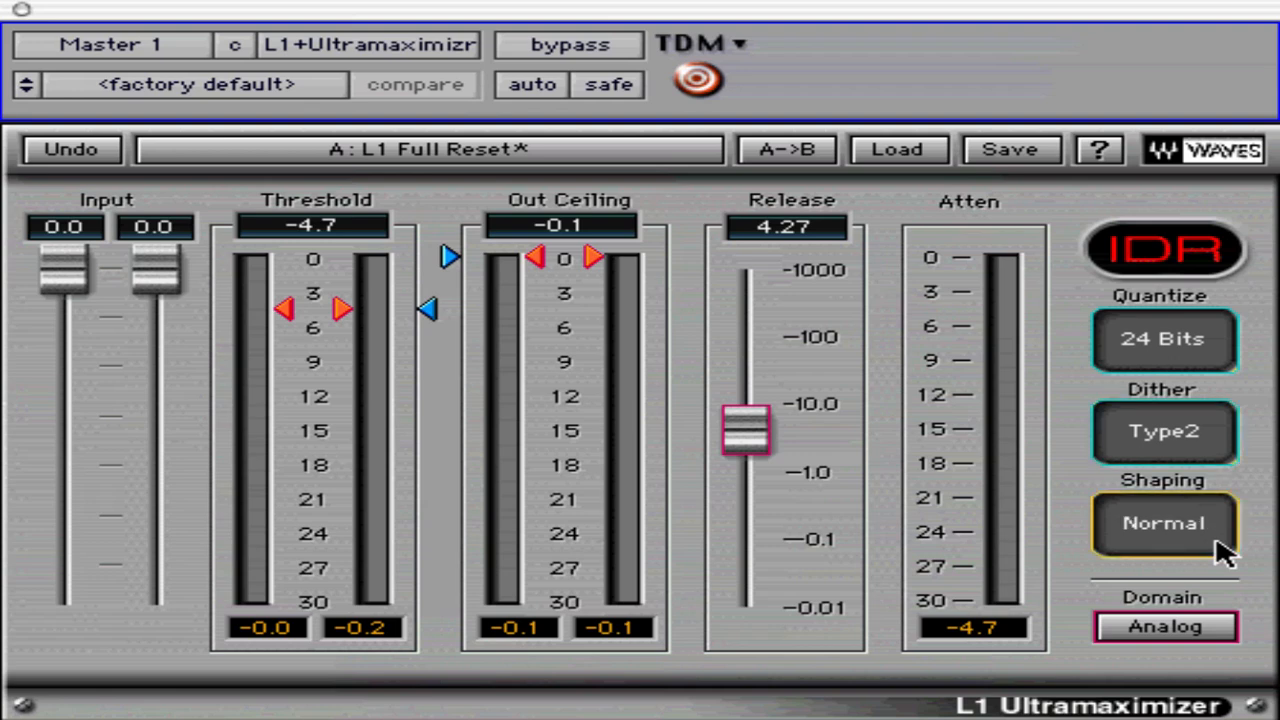
left_click(1222, 553)
left_click(1222, 553)
left_click(1222, 553)
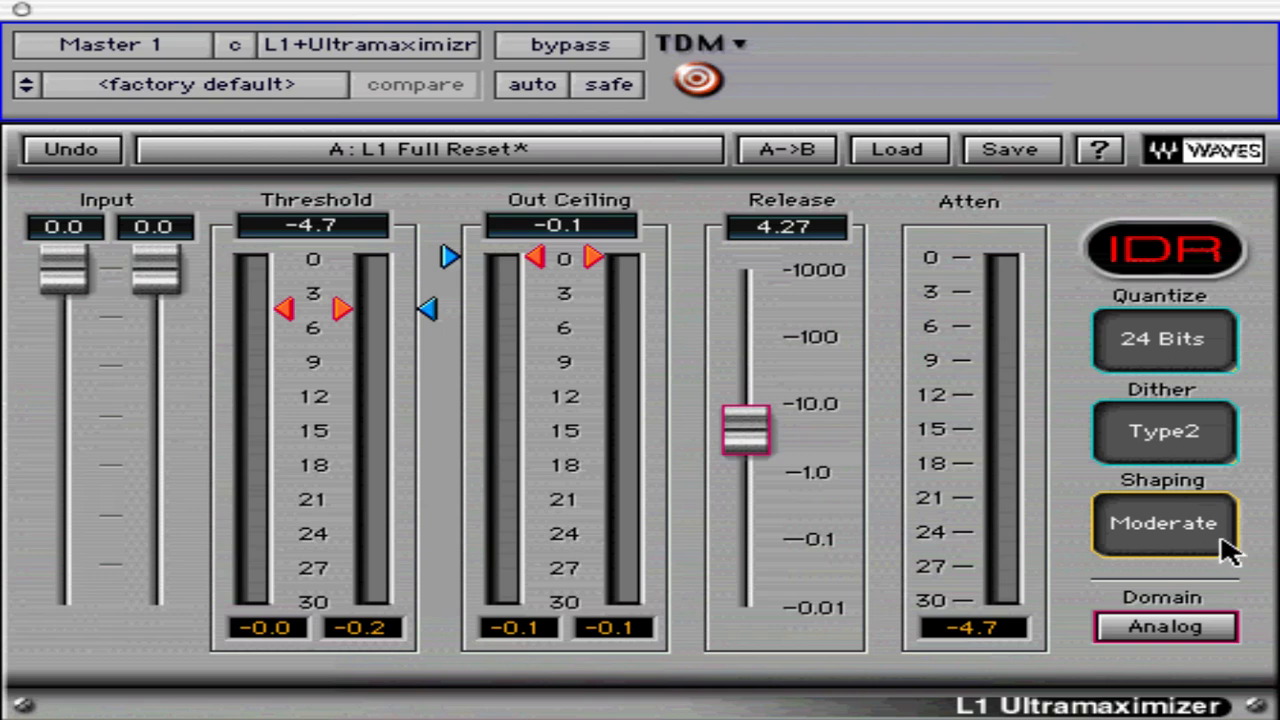
left_click(1228, 550)
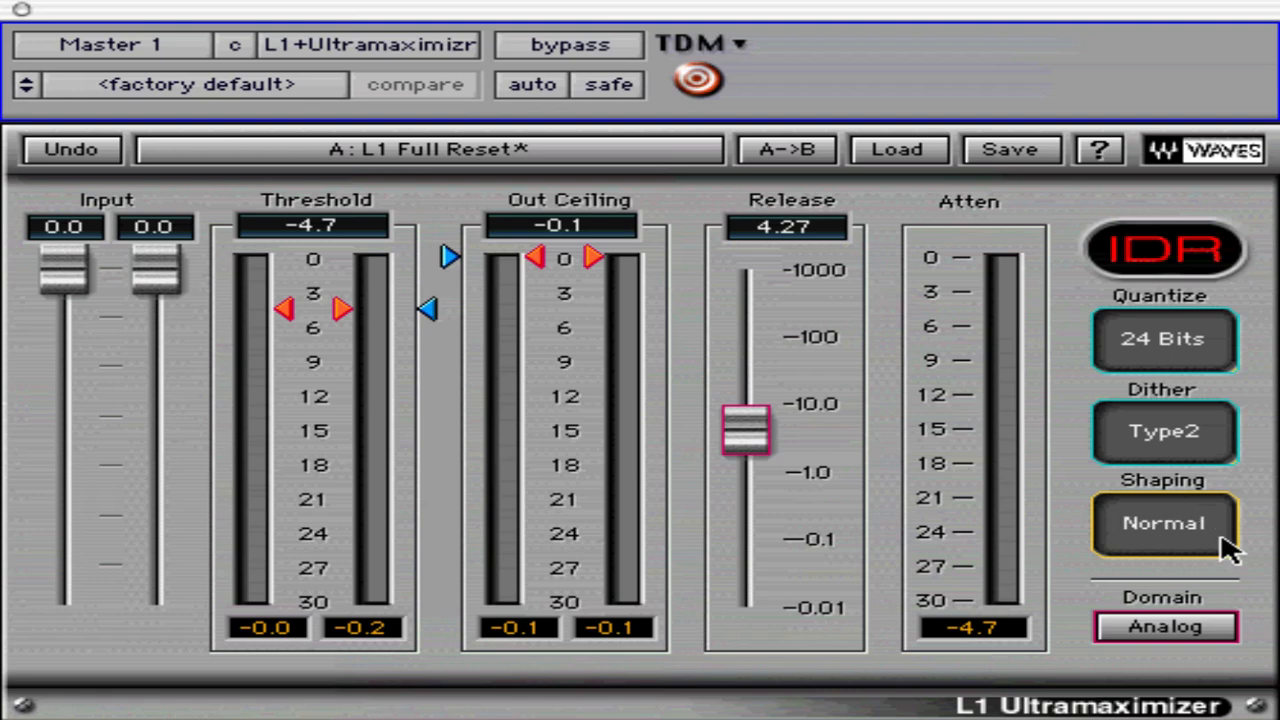
left_click(1228, 550)
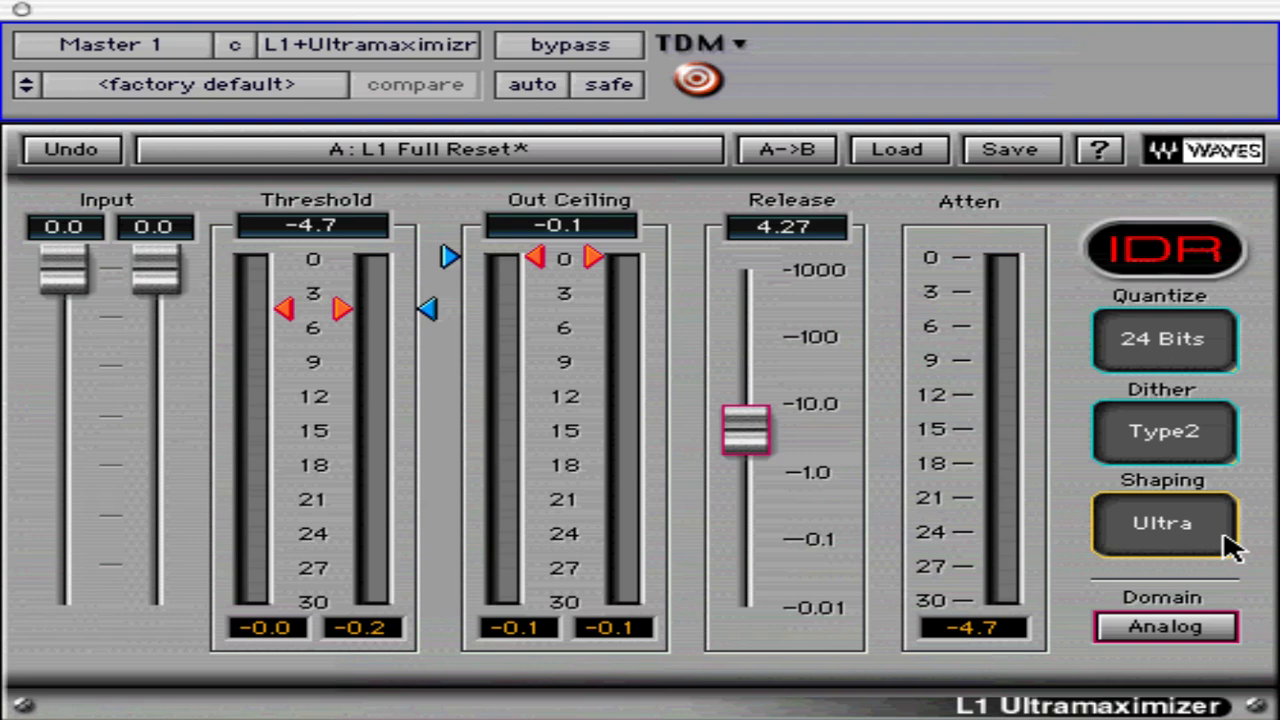
- Toggle the domain setting between Analog and Digital, leaving it on Analog
left_click(1174, 630)
left_click(1209, 636)
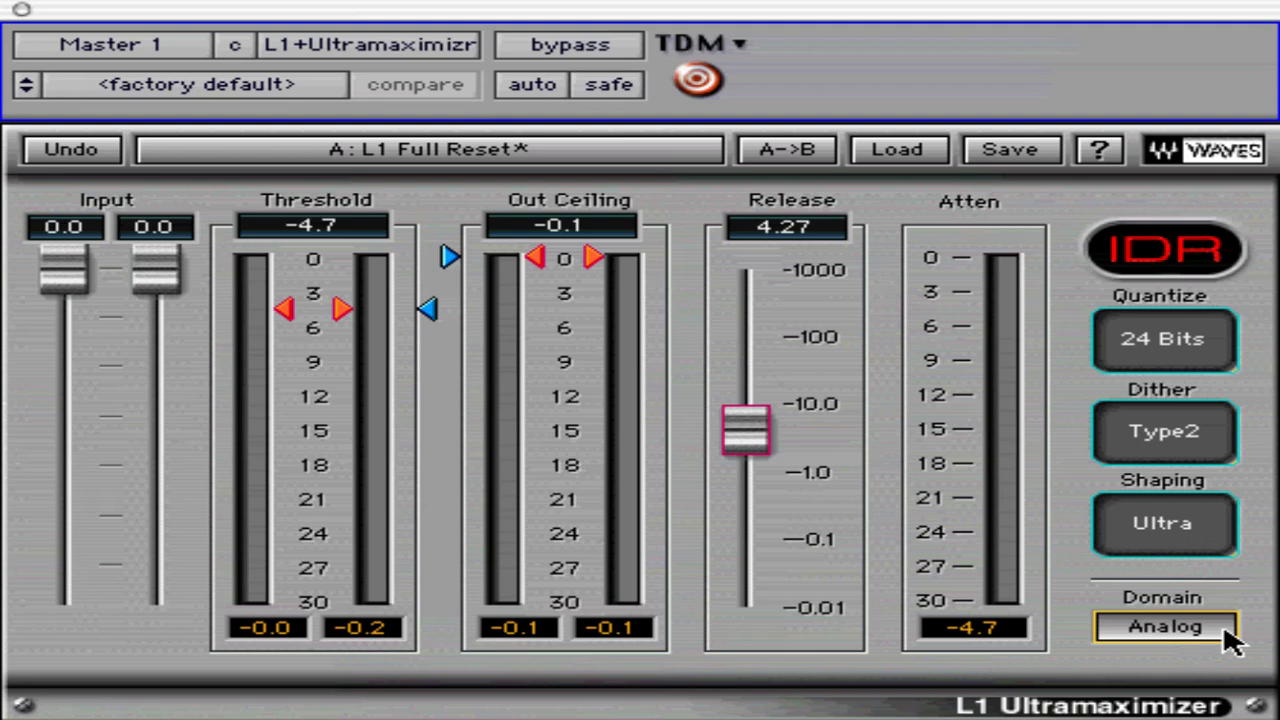
left_click(1230, 636)
left_click(1228, 638)
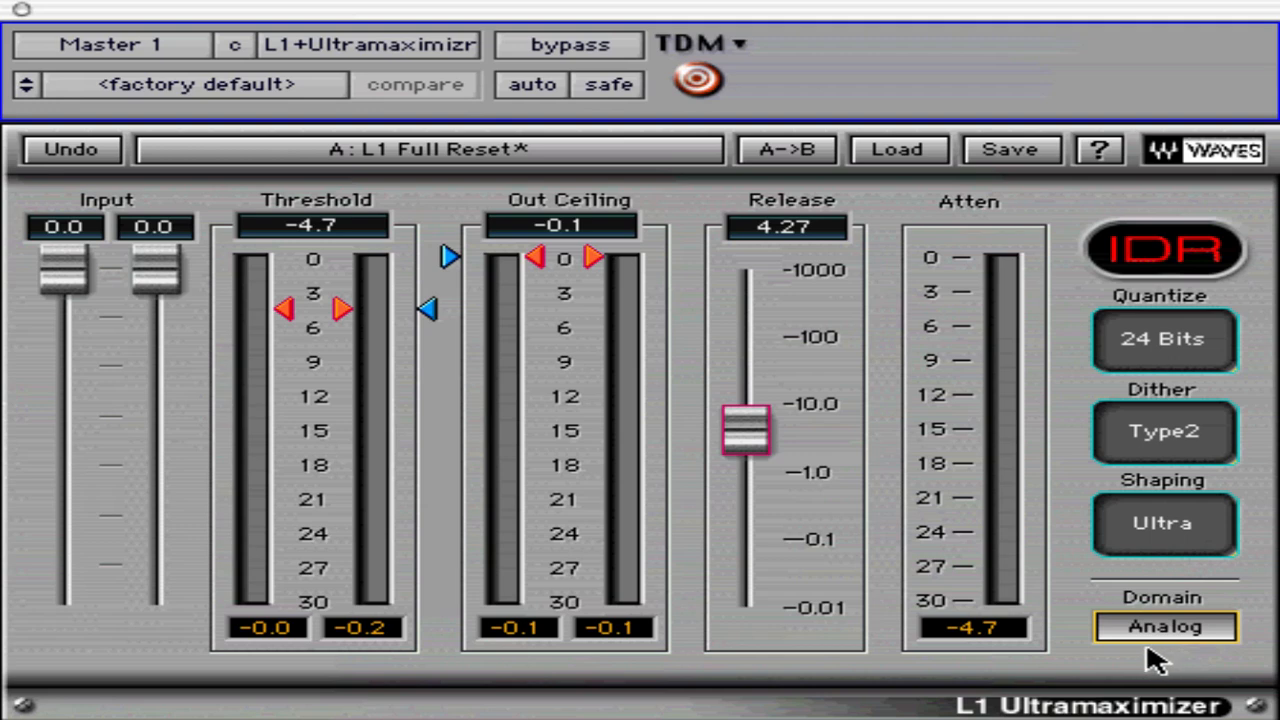
- Load the L1 Full Reset factory preset and start playback, keeping the release at 1.00
left_click(945, 152)
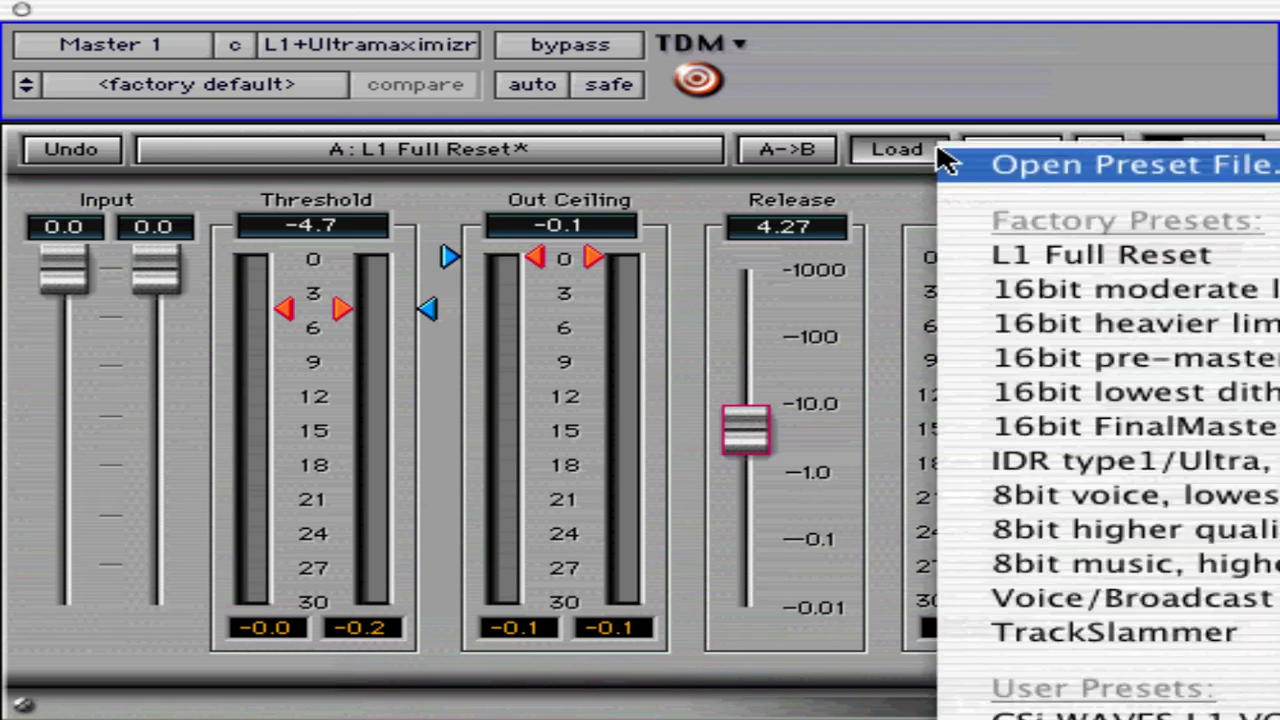
left_click(1008, 258)
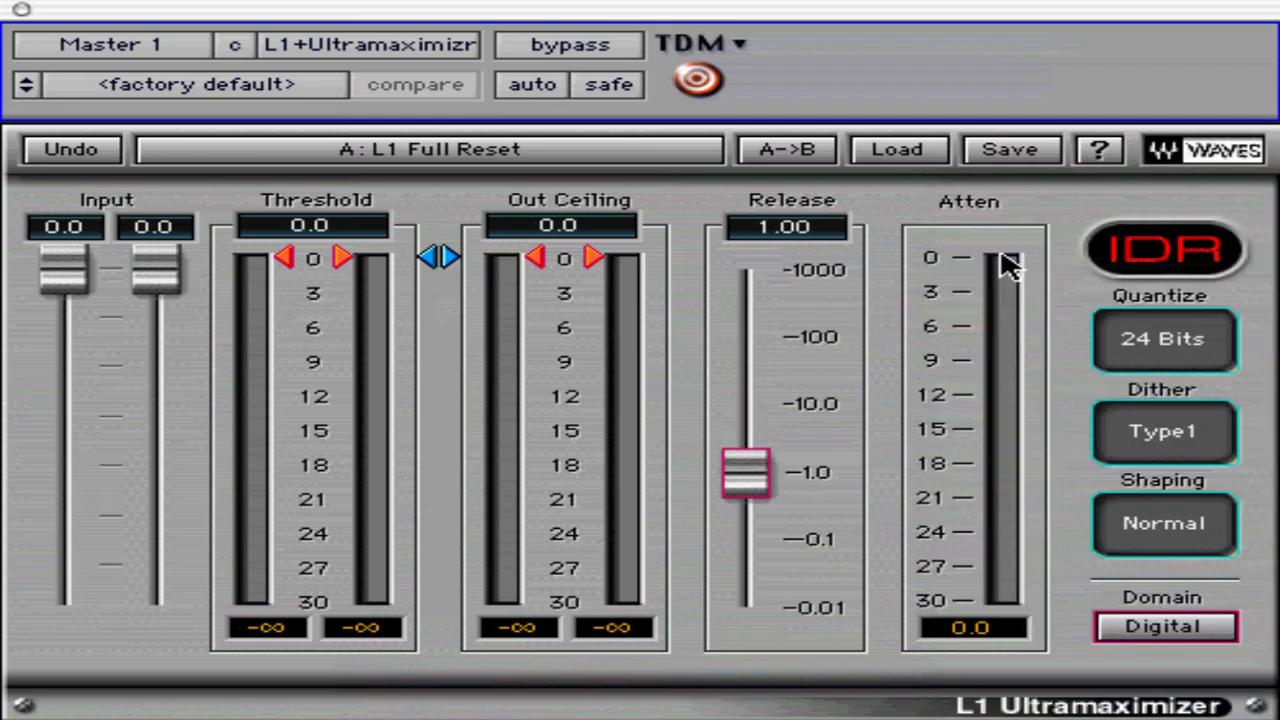
key("space")
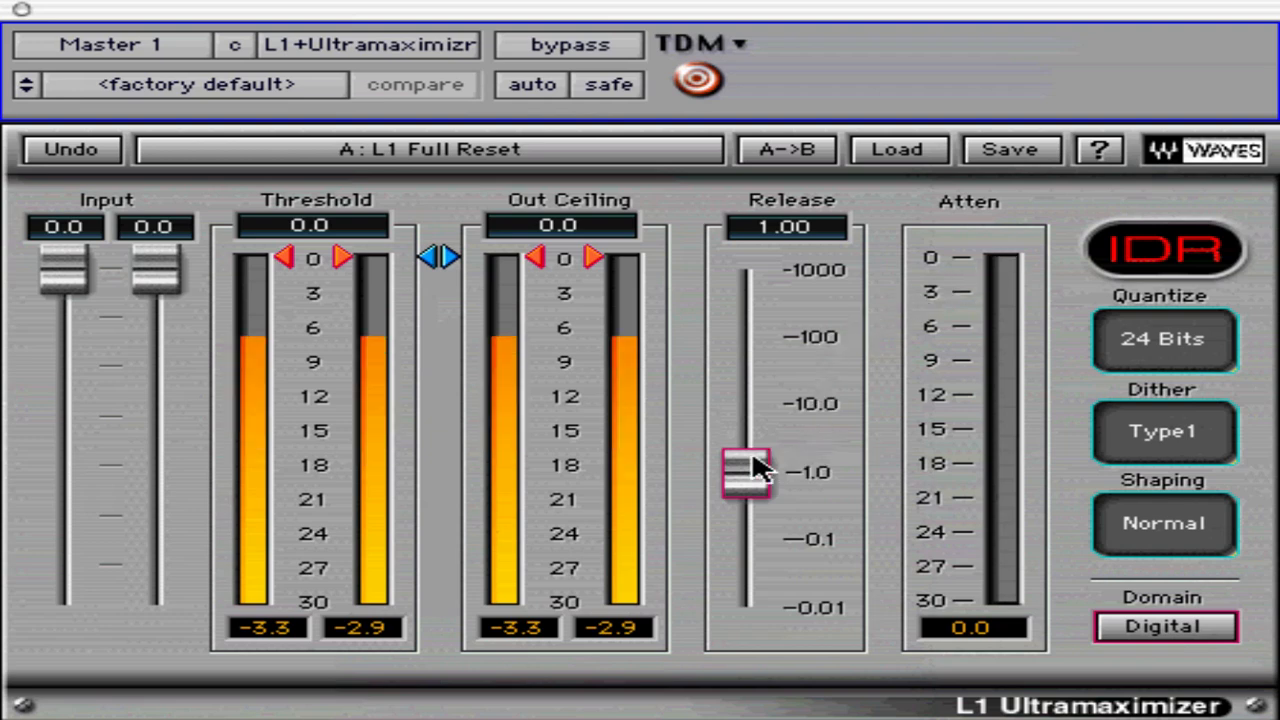
mouse_move(751, 463)
left_mouse_down()
mouse_move(750, 395)
mouse_move(753, 481)
left_mouse_up()
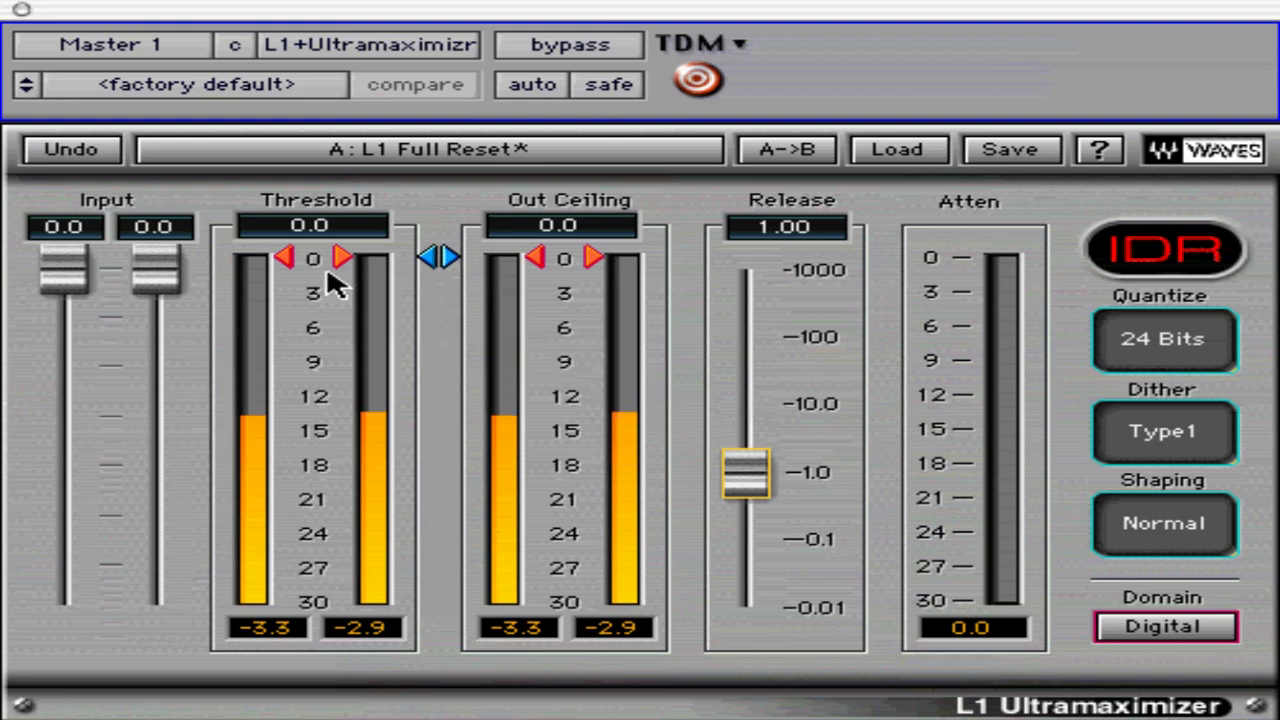
- Lower the threshold to -9.3 and configure the dither section to 16 Bits quantization with Ultra shaping
left_click_drag(309, 271, 284, 505)
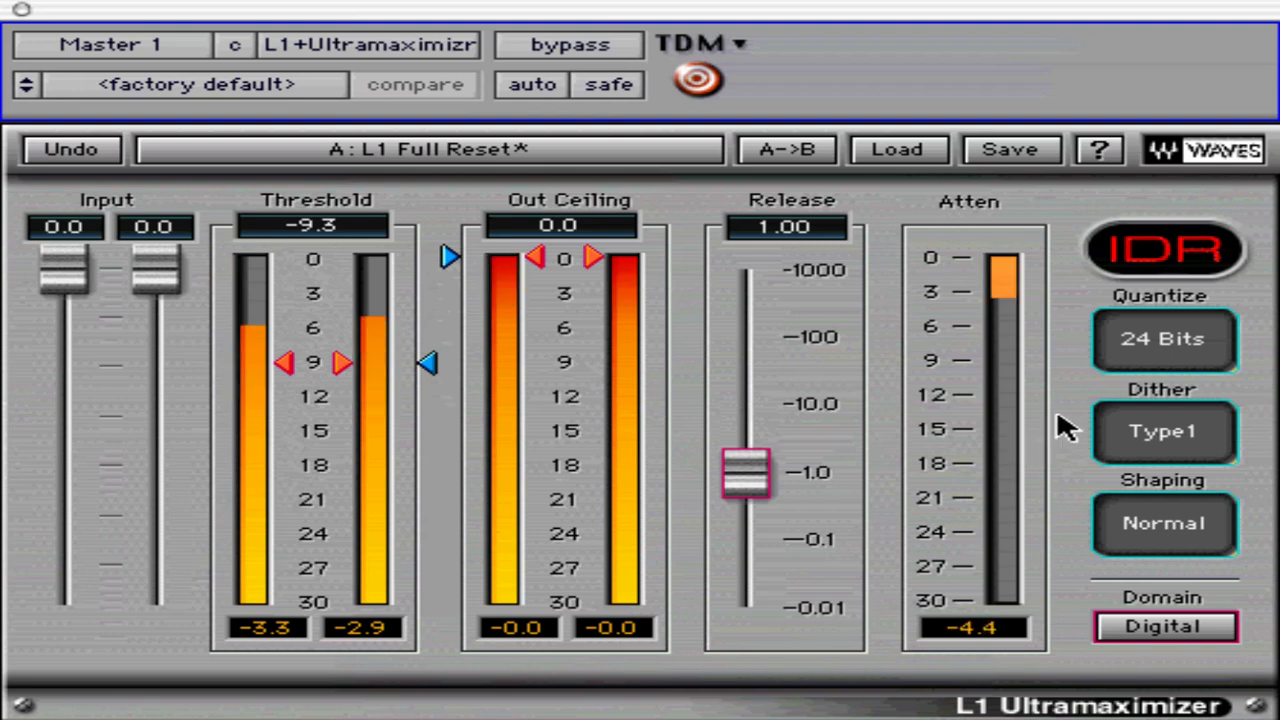
left_click(1205, 368)
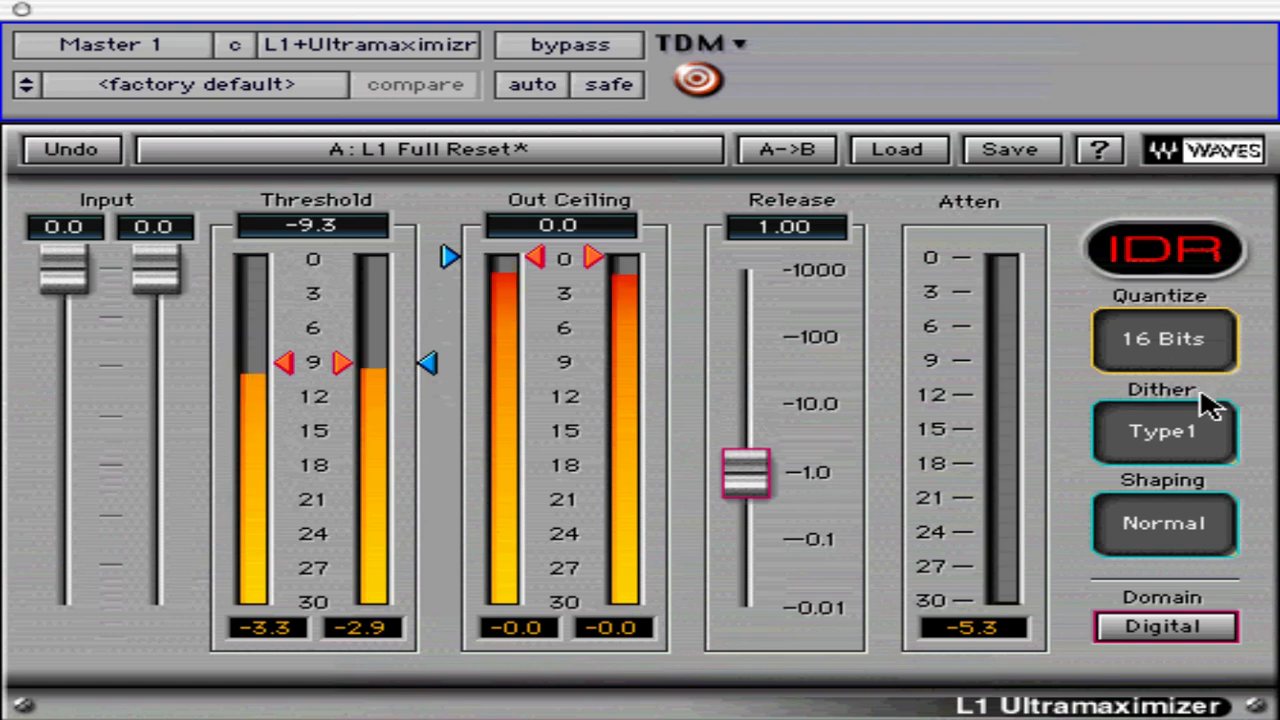
left_click(1211, 534)
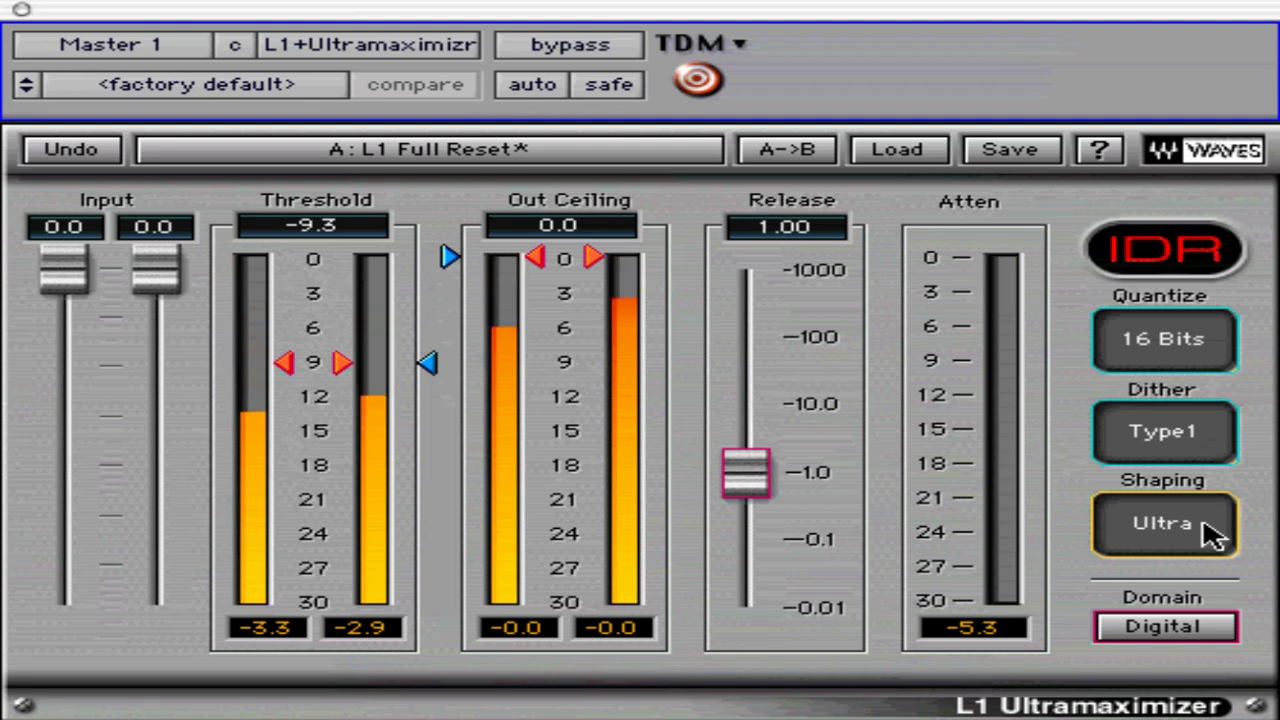
- Raise the release to 2.69 and lower the output ceiling to -0.5
left_click_drag(760, 478, 757, 420)
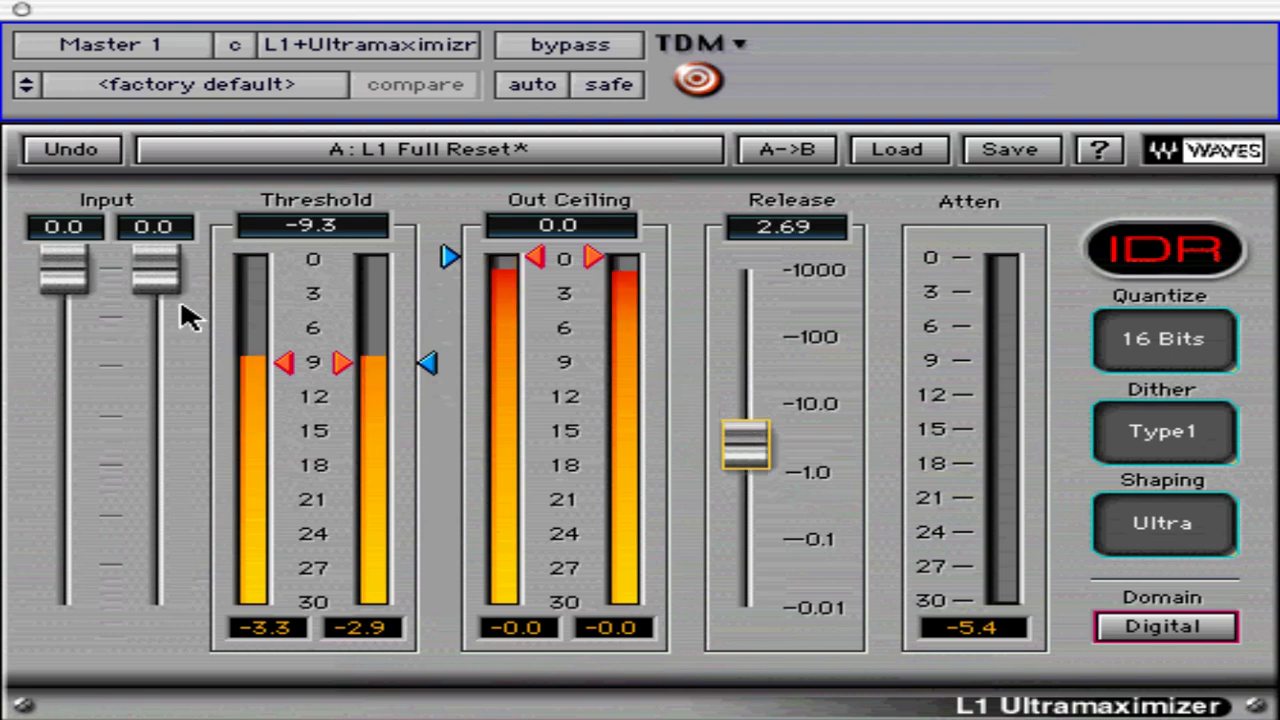
left_click_drag(551, 263, 540, 289)
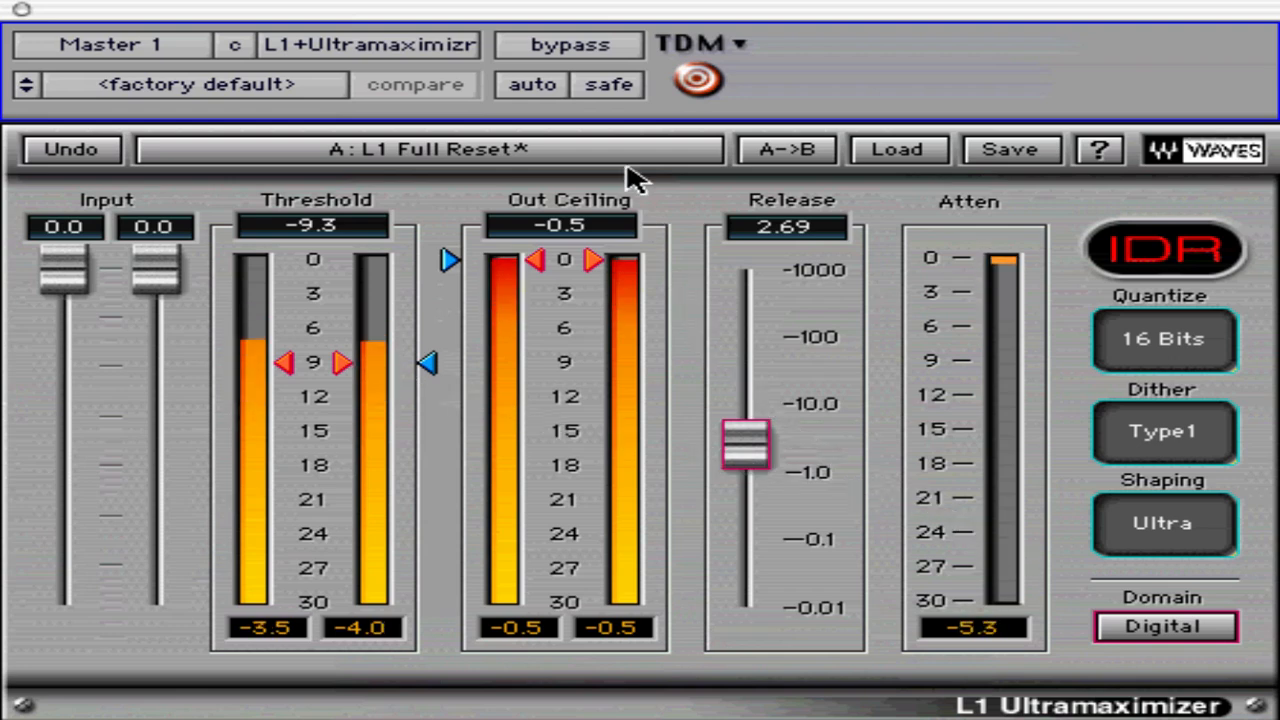
- Compare the bypassed and limited sound twice, raising the threshold to -8.1 between the two comparisons
left_click(581, 48)
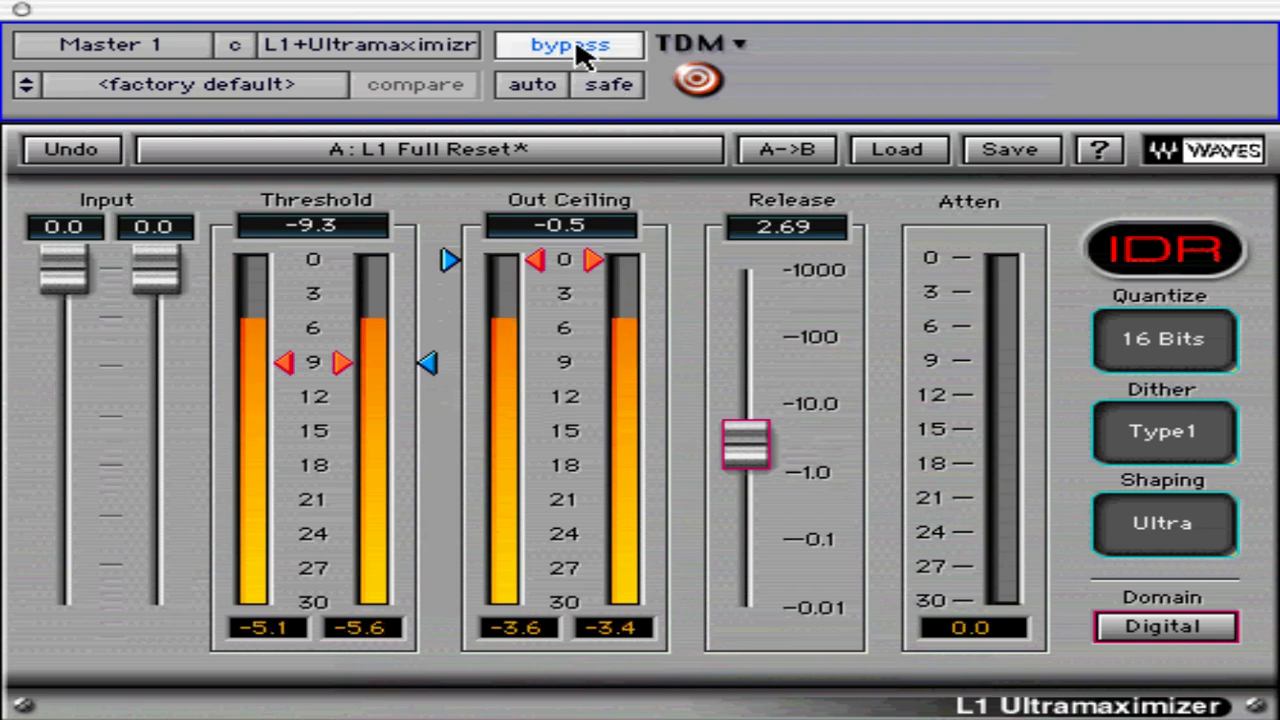
left_click(581, 48)
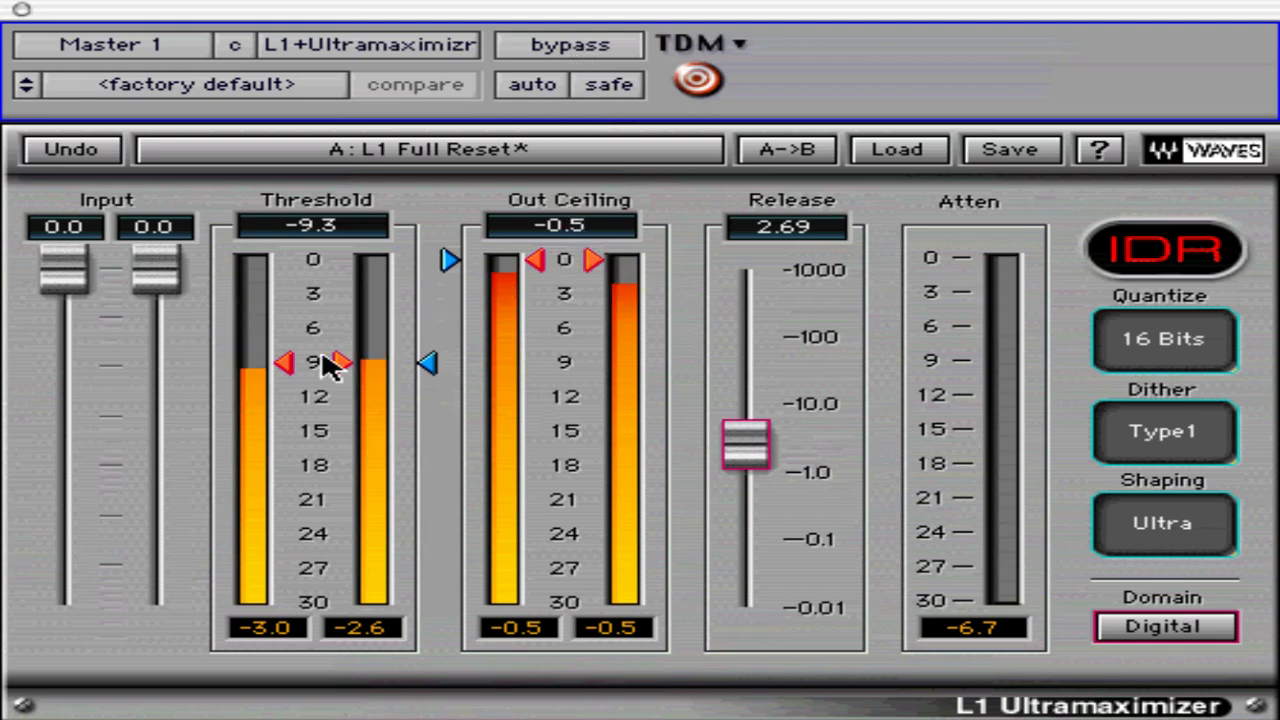
left_click_drag(320, 366, 315, 352)
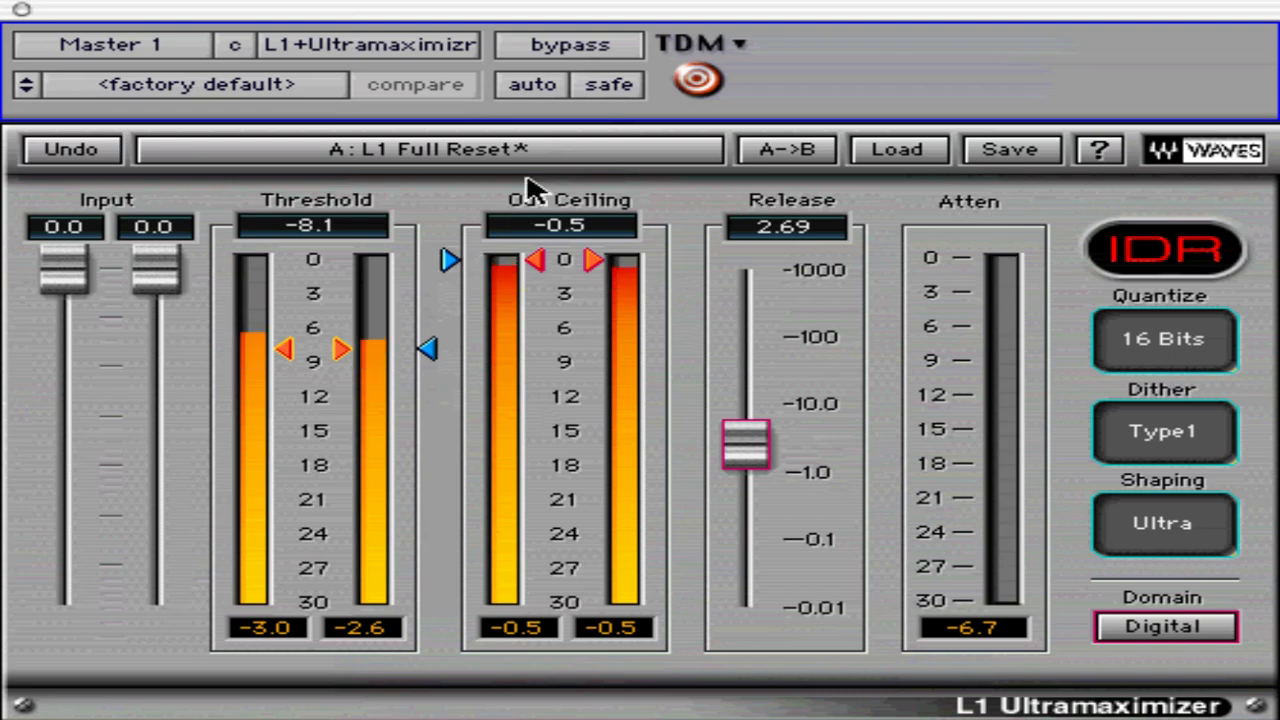
left_click(566, 58)
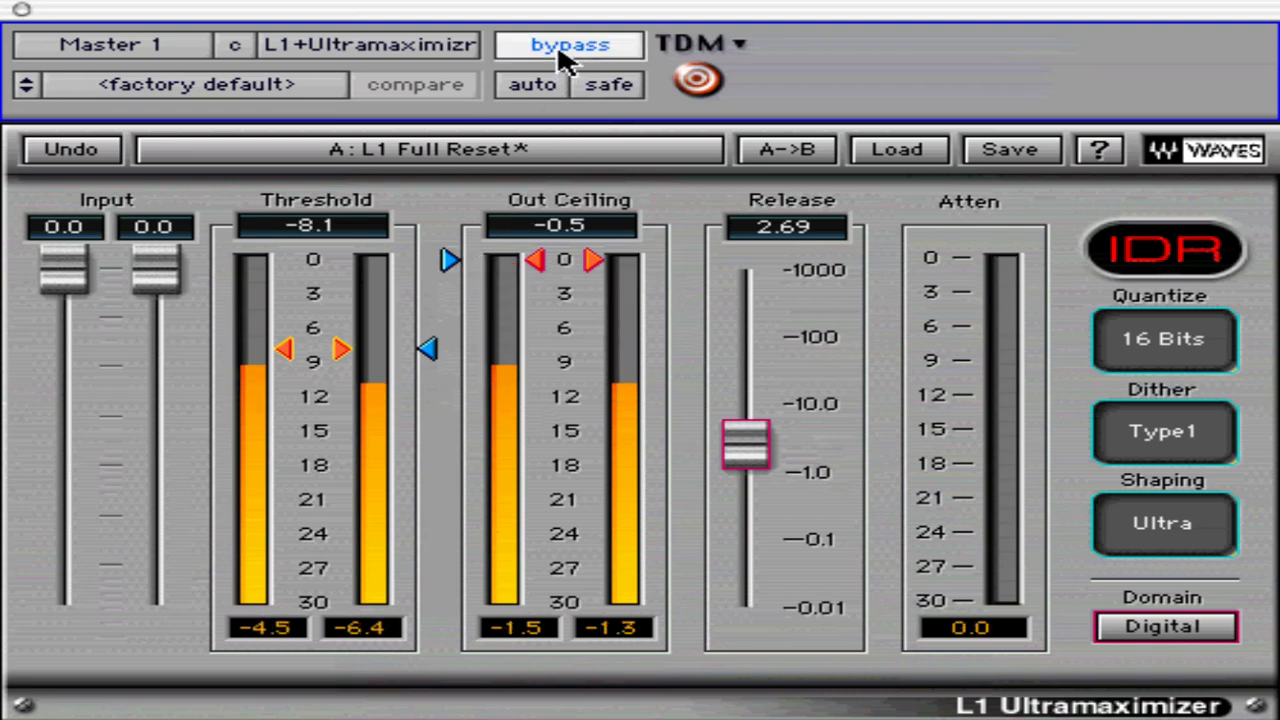
left_click(566, 58)
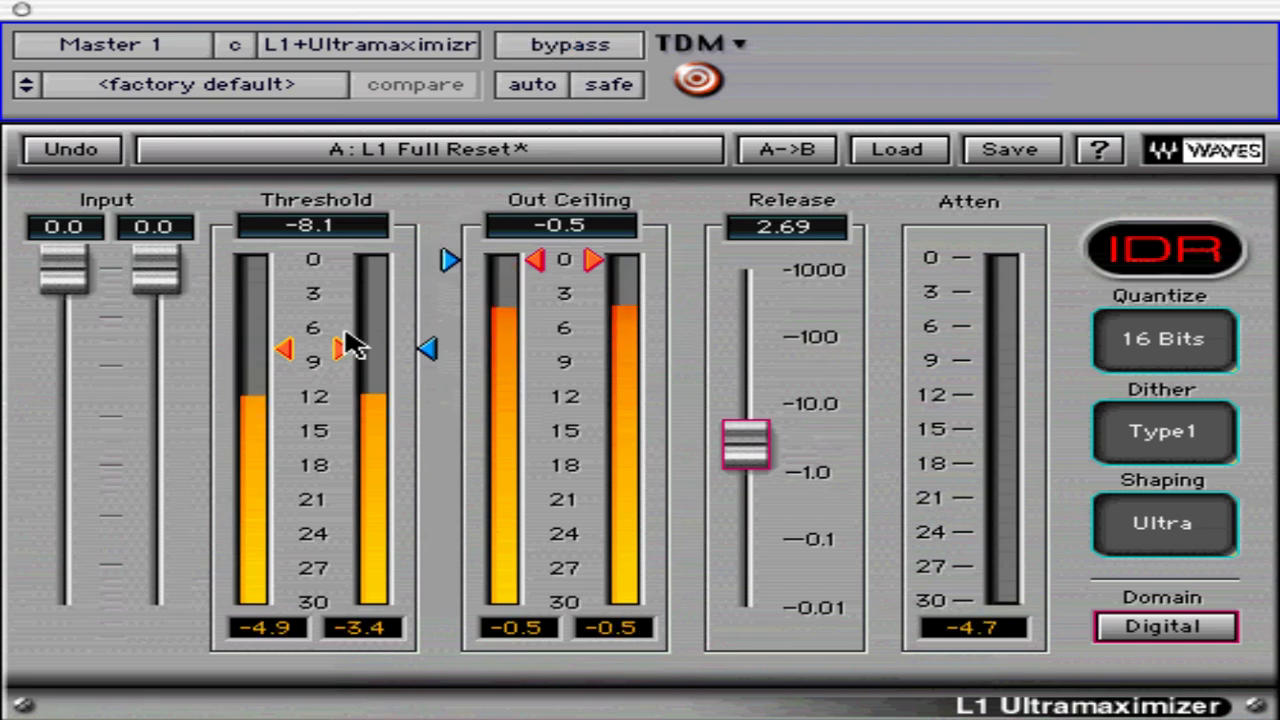
- Lower the threshold to -8.9 and shorten the release to 1.26
left_click_drag(343, 343, 326, 381)
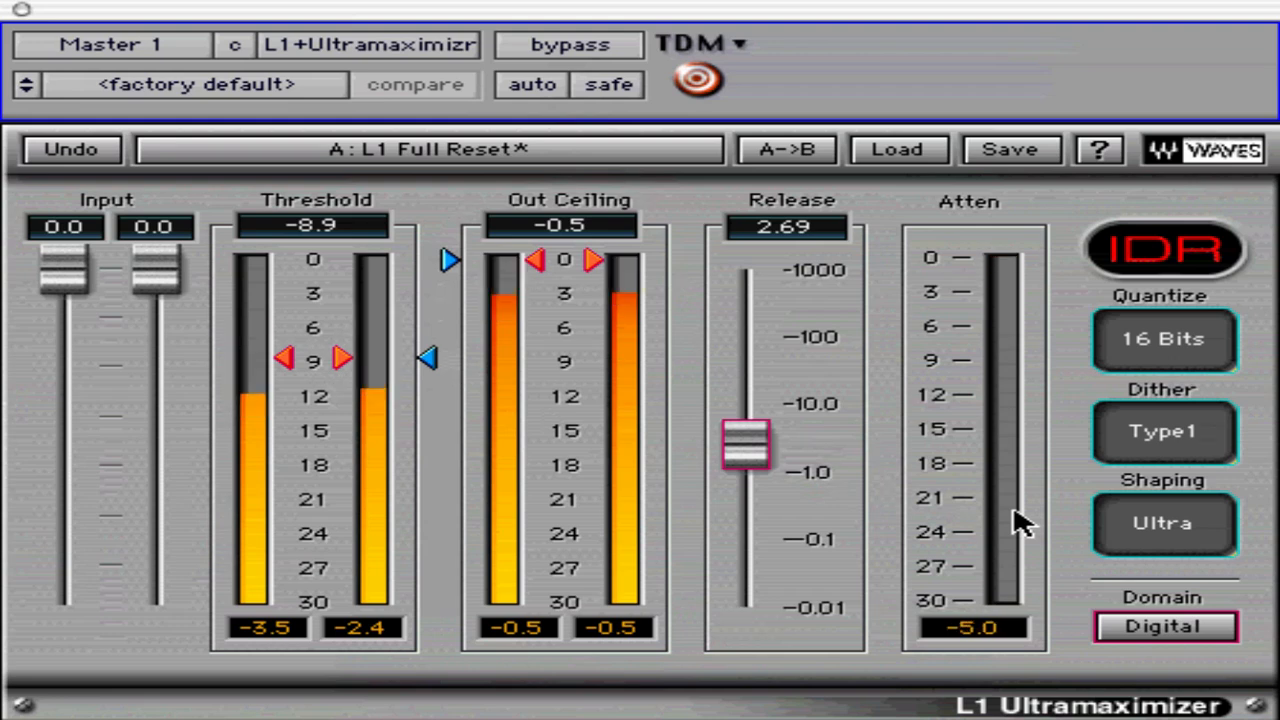
left_click_drag(752, 458, 749, 523)
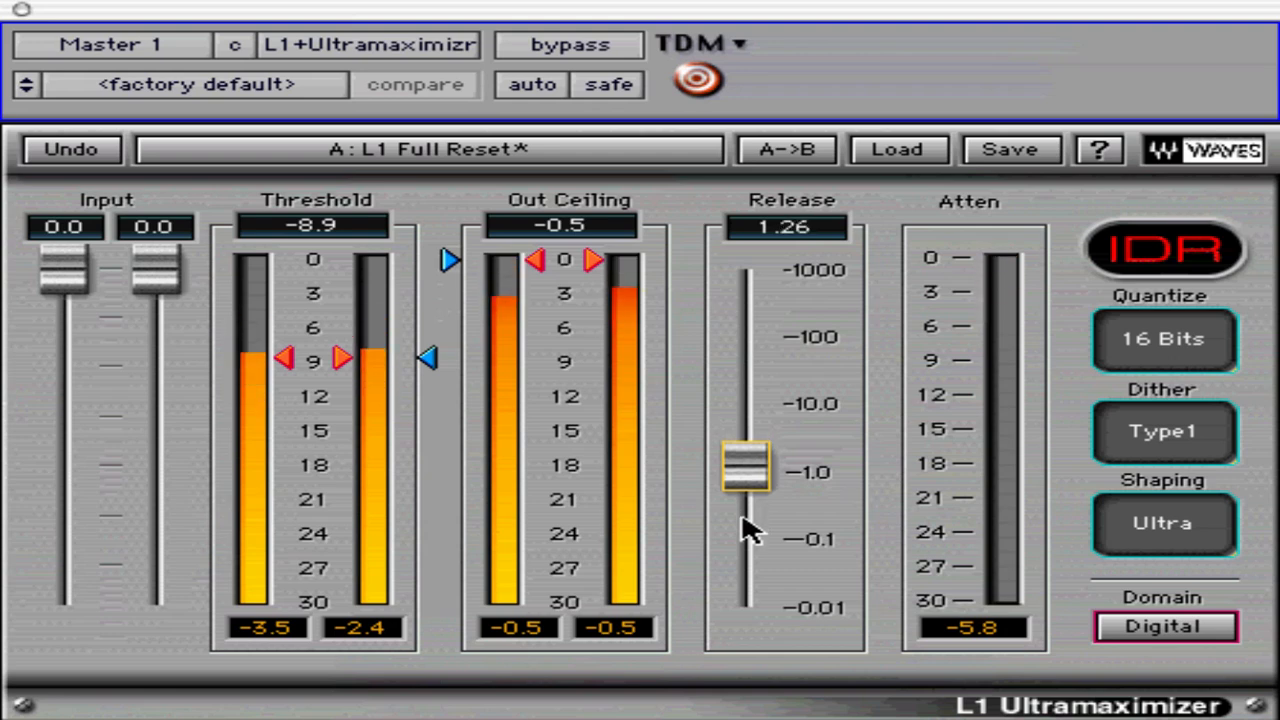